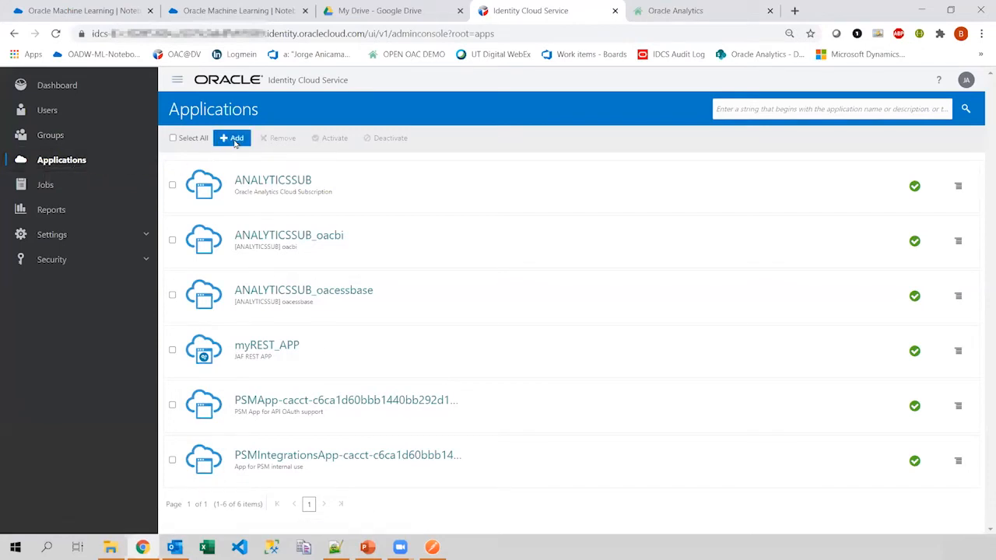
# Add a confidential application named "demo OAS" and continue to its client configuration
pyautogui.click(234, 140)
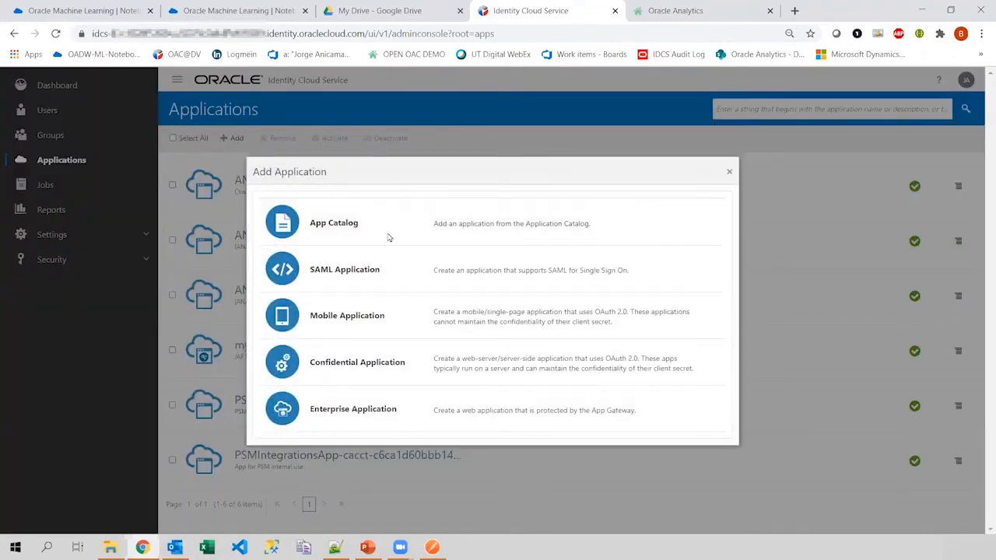
pyautogui.click(349, 371)
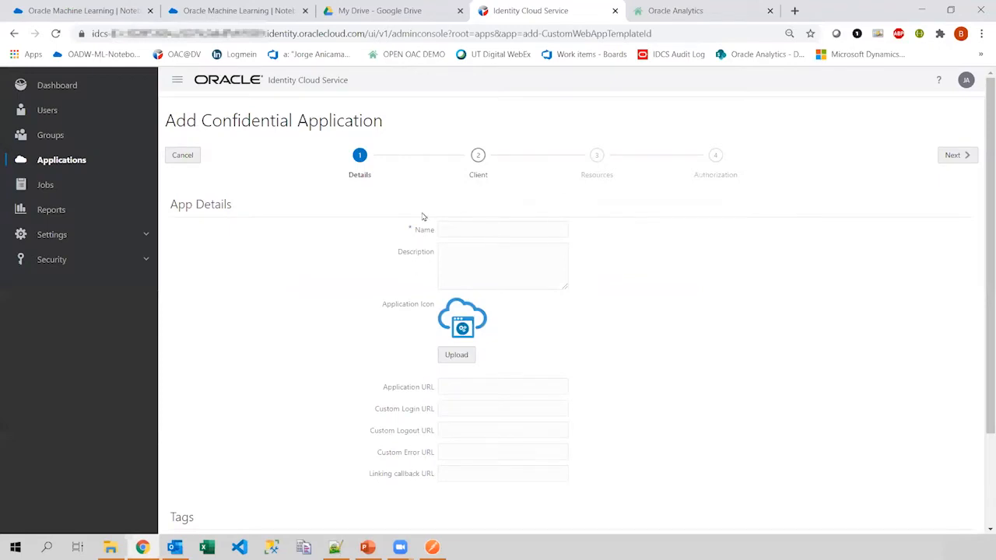
pyautogui.click(453, 228)
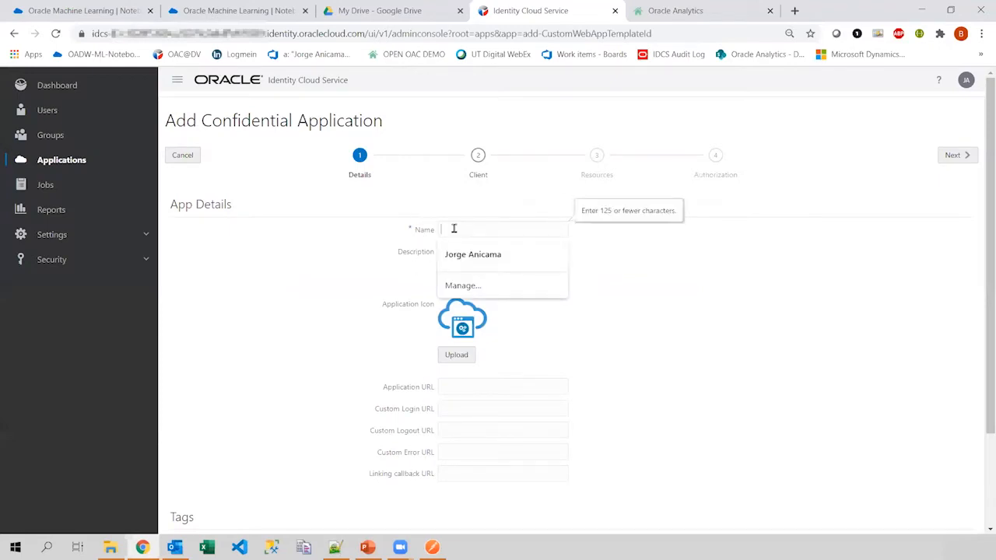
pyautogui.write('dem')
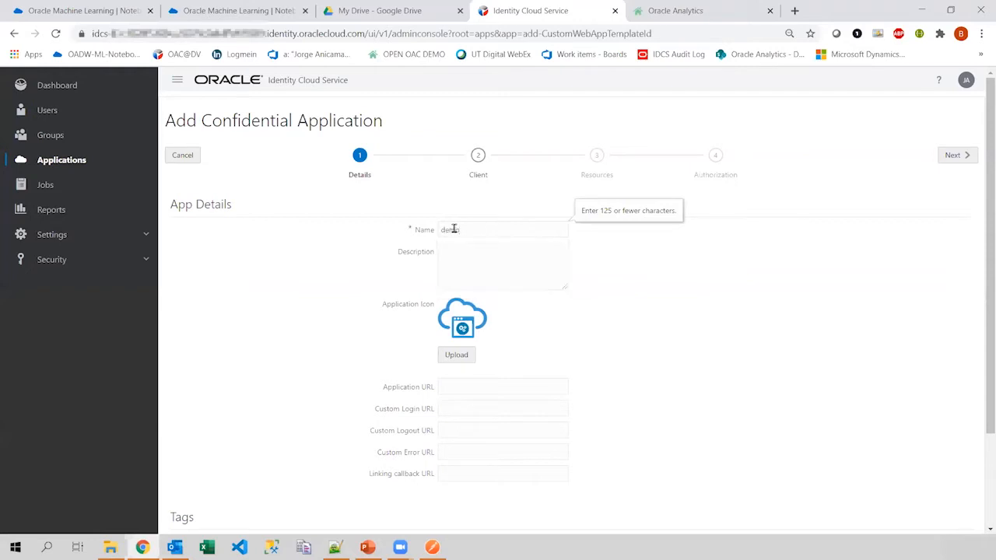
pyautogui.write('o OAS')
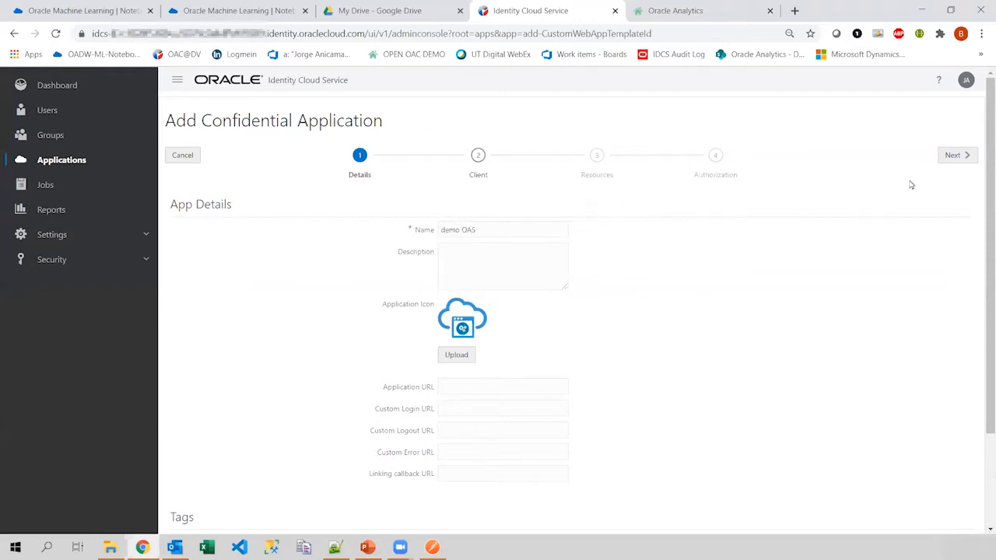
pyautogui.click(953, 157)
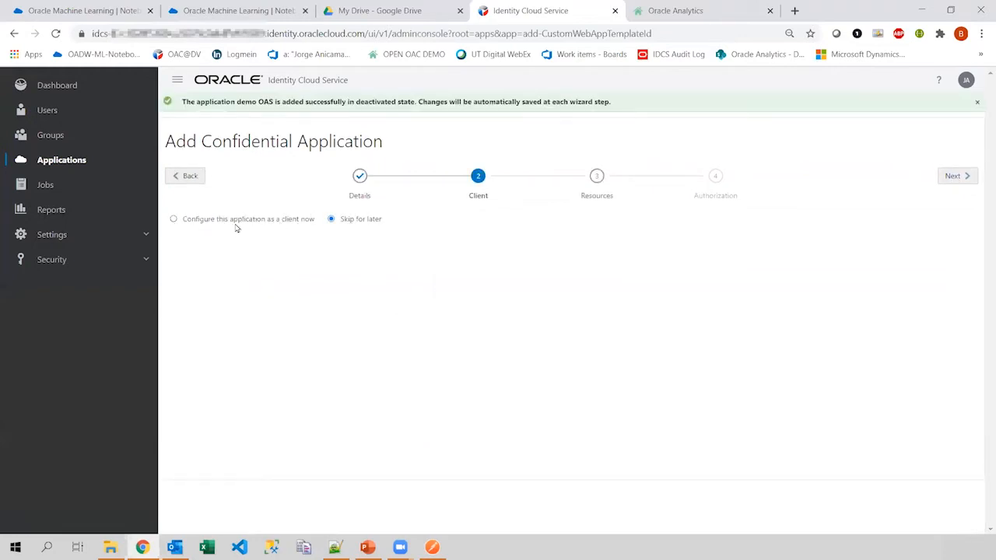
# Configure the application as a client and allow the Client Credentials grant type
pyautogui.click(174, 220)
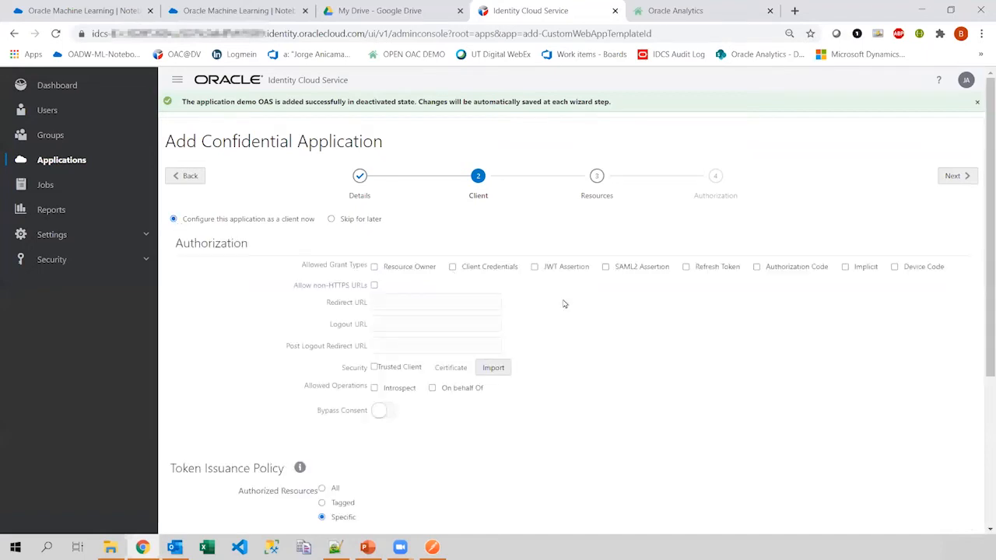
pyautogui.click(452, 267)
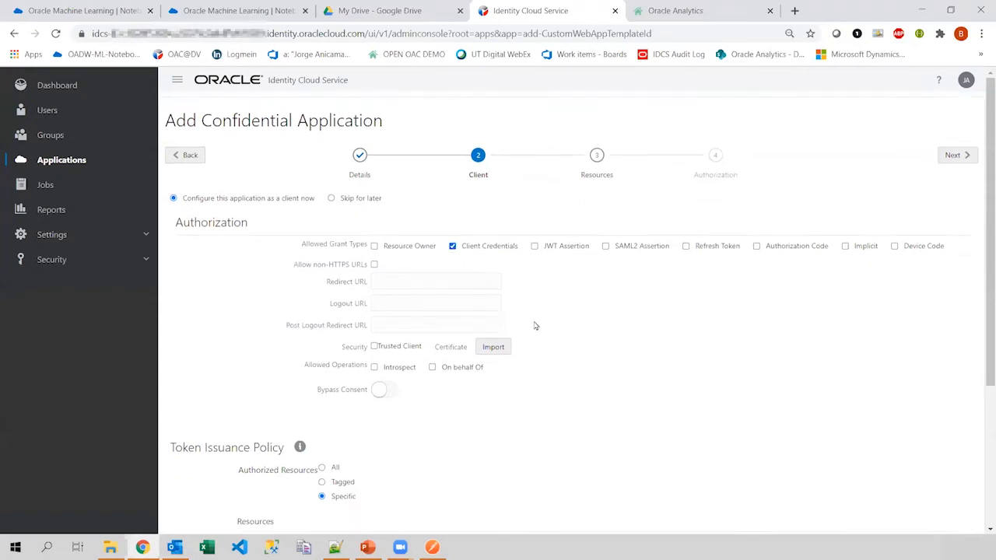
# Grant the client the Identity Domain Administrator role for the Identity Cloud Service Admin APIs and continue to the Resources stage
pyautogui.scroll(-3, 534, 325)
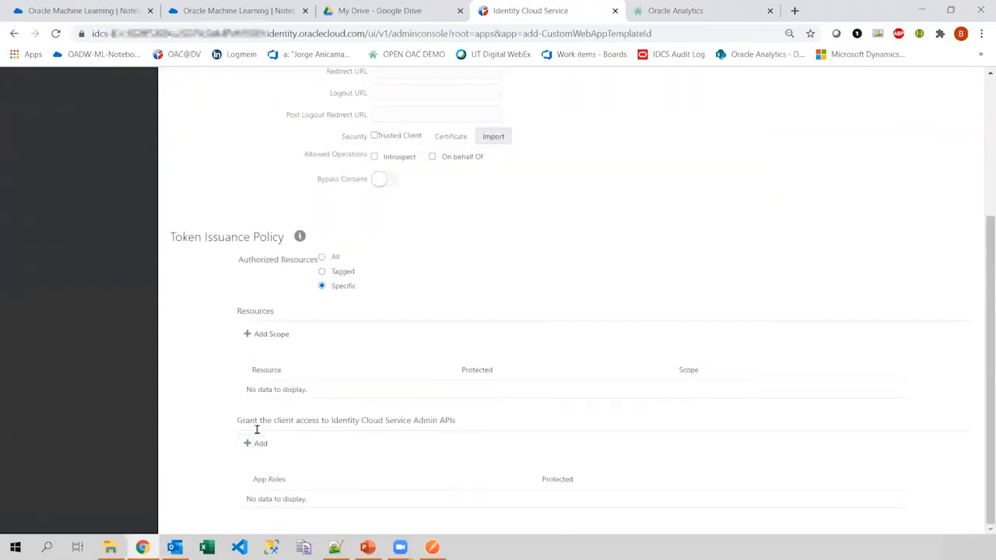
pyautogui.moveTo(273, 420); pyautogui.dragTo(363, 420)
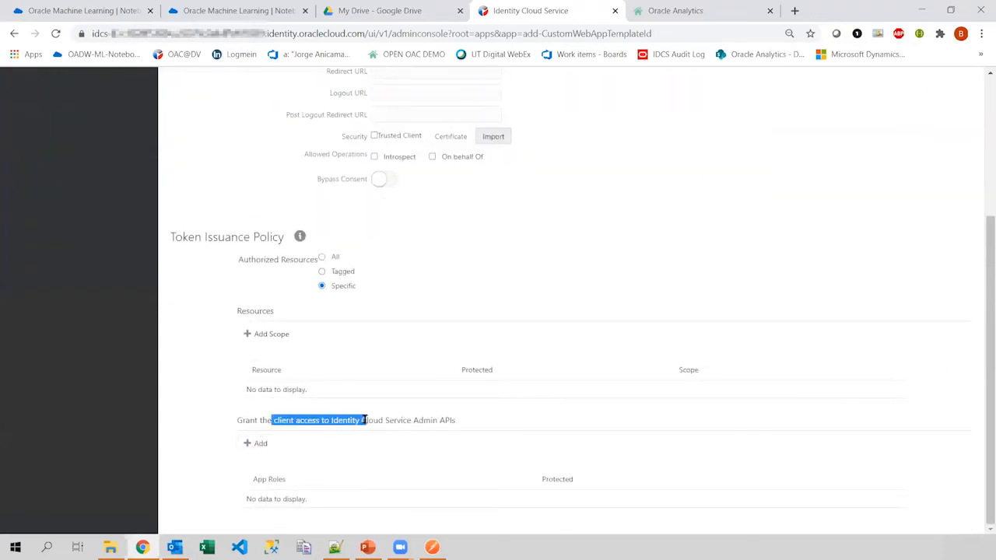
pyautogui.click(363, 420)
pyautogui.moveTo(430, 420); pyautogui.dragTo(455, 420)
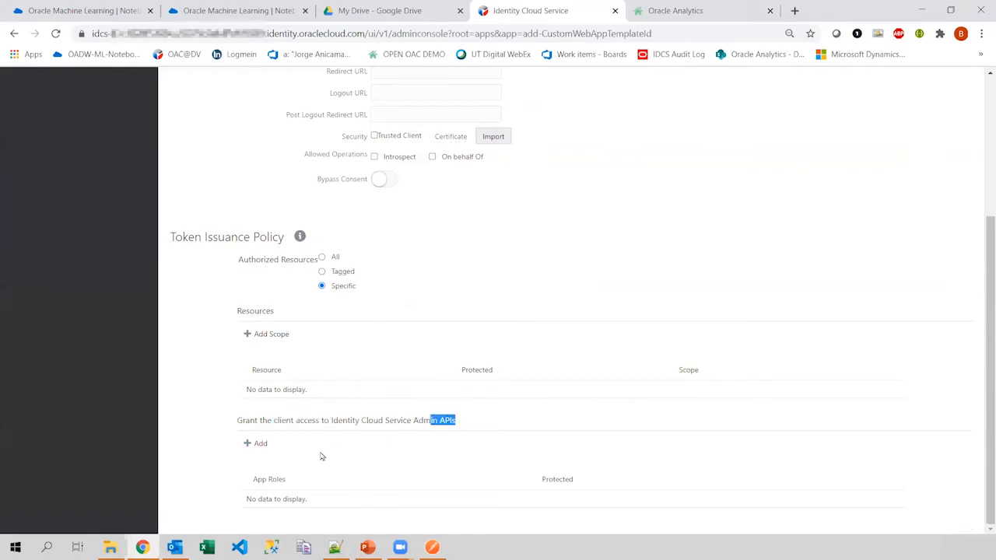
pyautogui.click(259, 444)
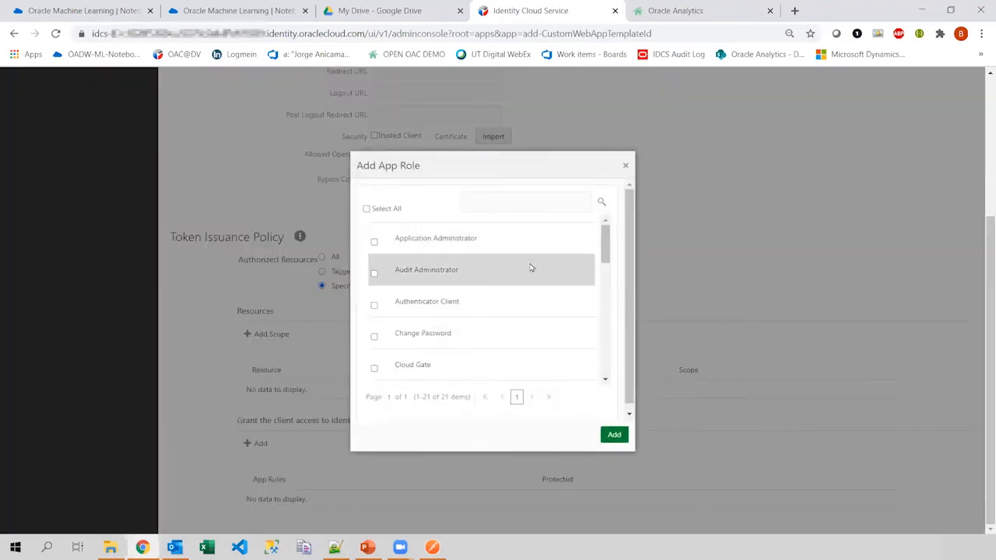
pyautogui.scroll(-5, 531, 268)
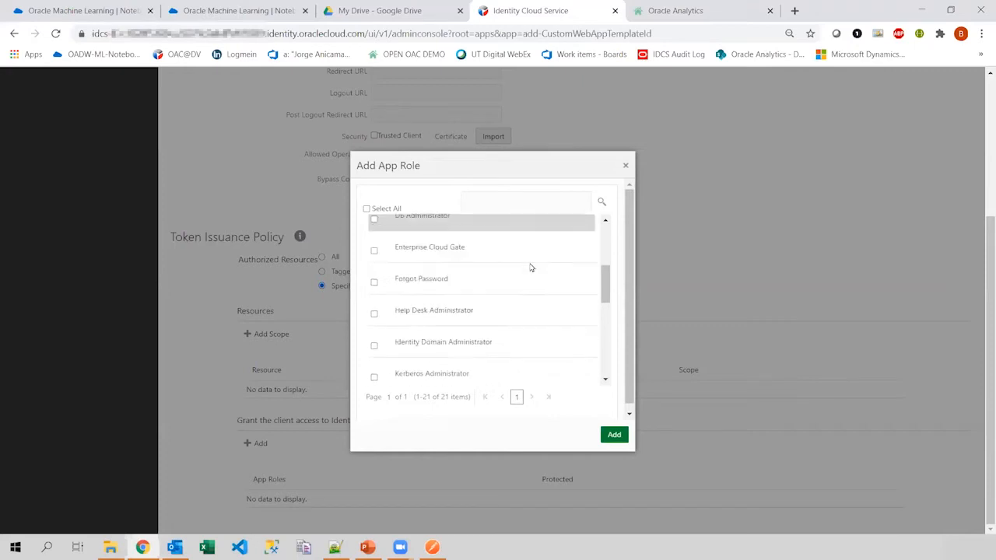
pyautogui.click(374, 332)
pyautogui.click(616, 439)
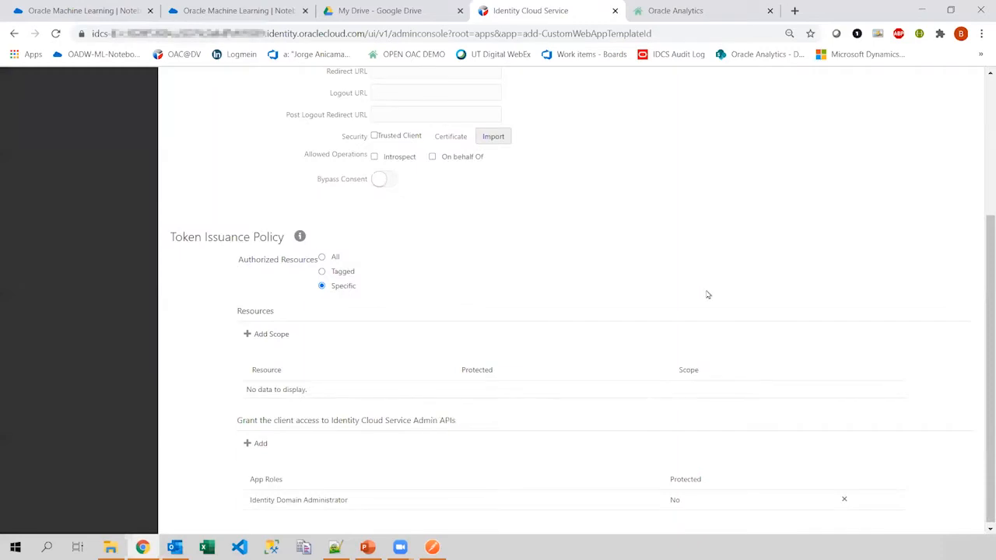
pyautogui.scroll(3, 707, 295)
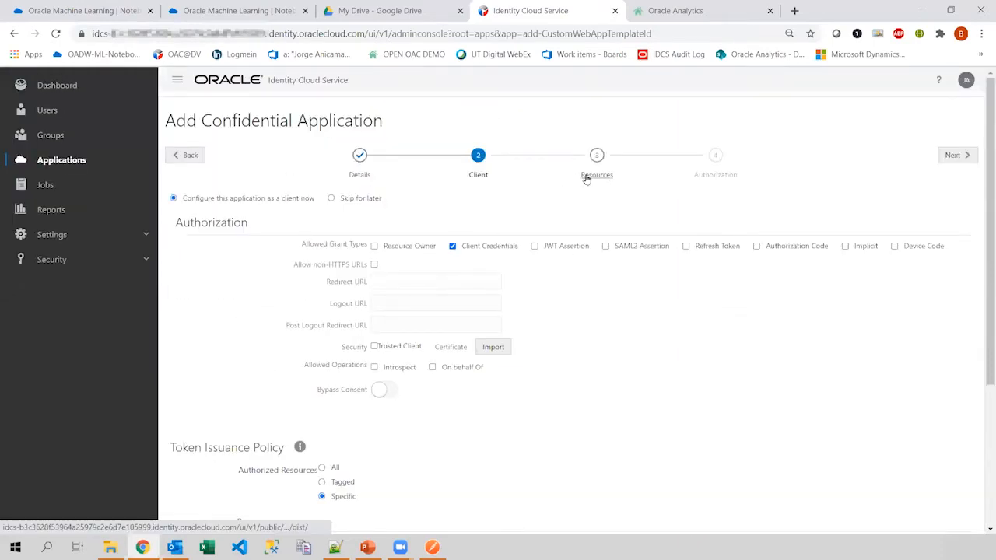
pyautogui.click(955, 156)
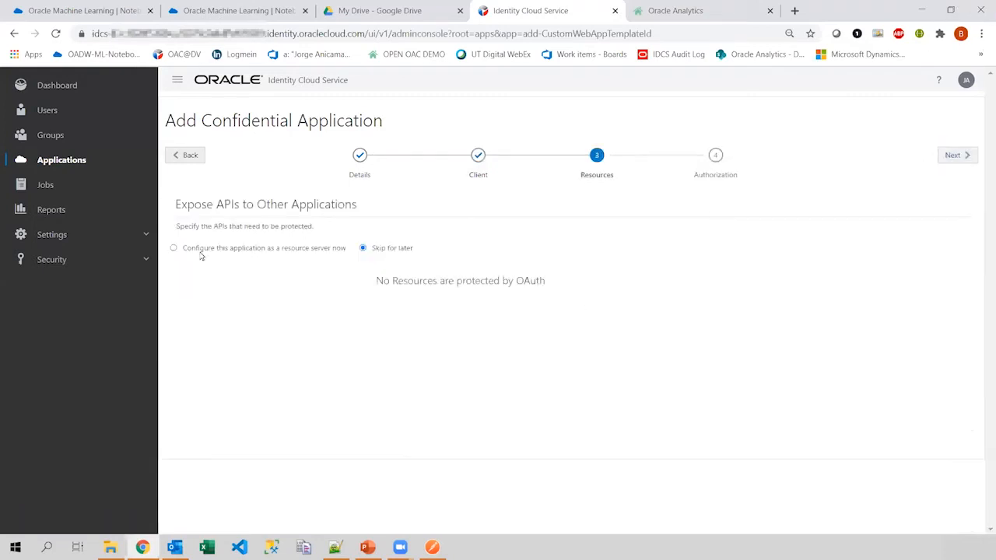
# Keep the resource server configuration on "Skip for later" and finish adding the application without enforcing grants
pyautogui.click(174, 249)
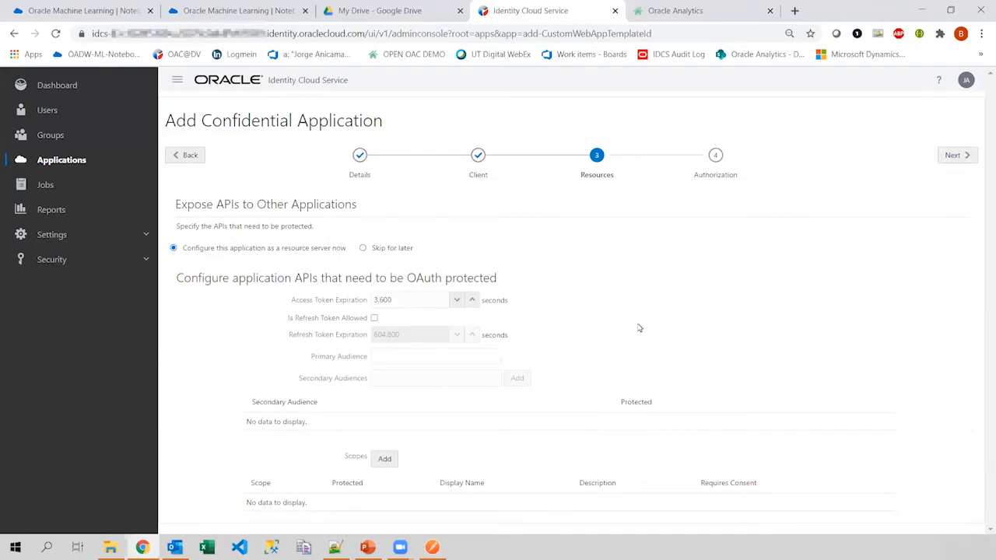
pyautogui.click(363, 248)
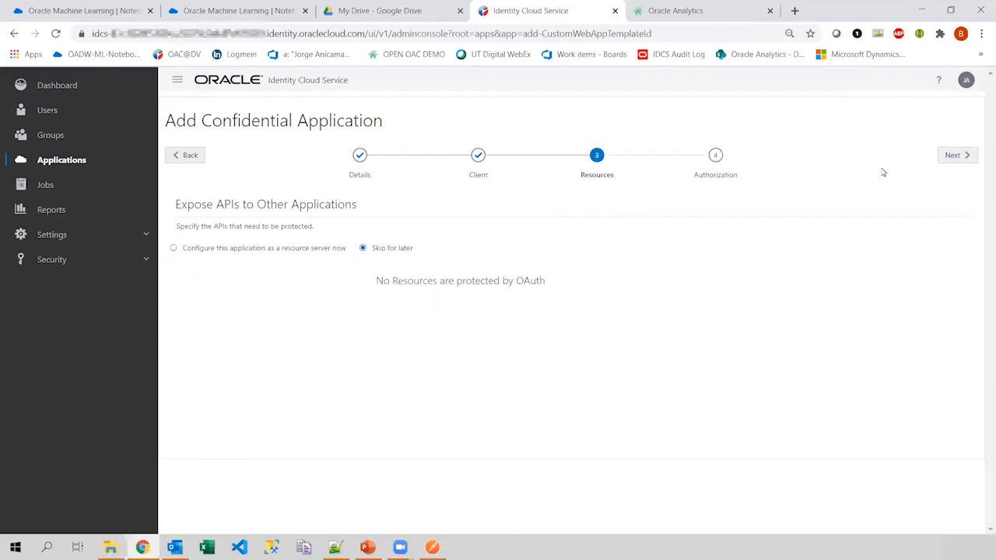
pyautogui.click(952, 155)
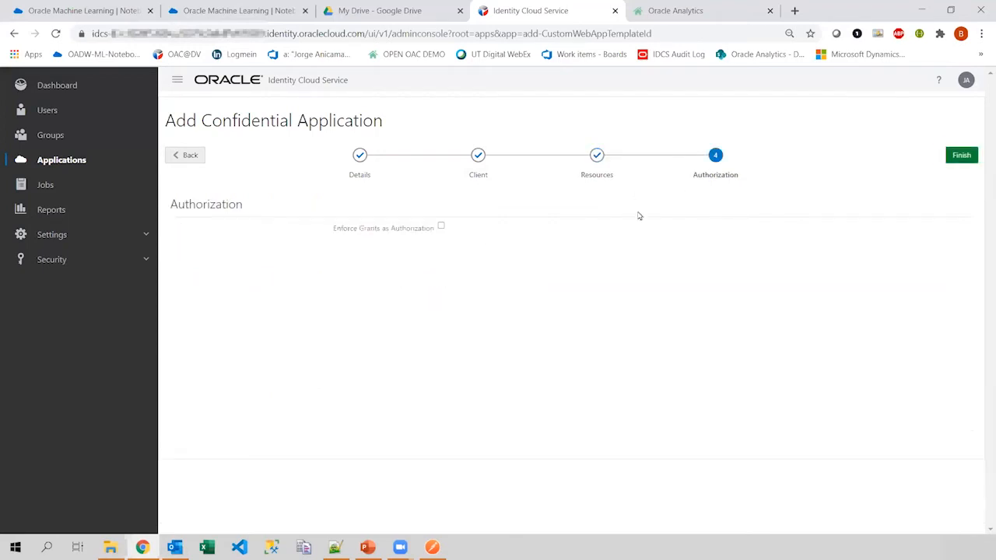
pyautogui.click(962, 157)
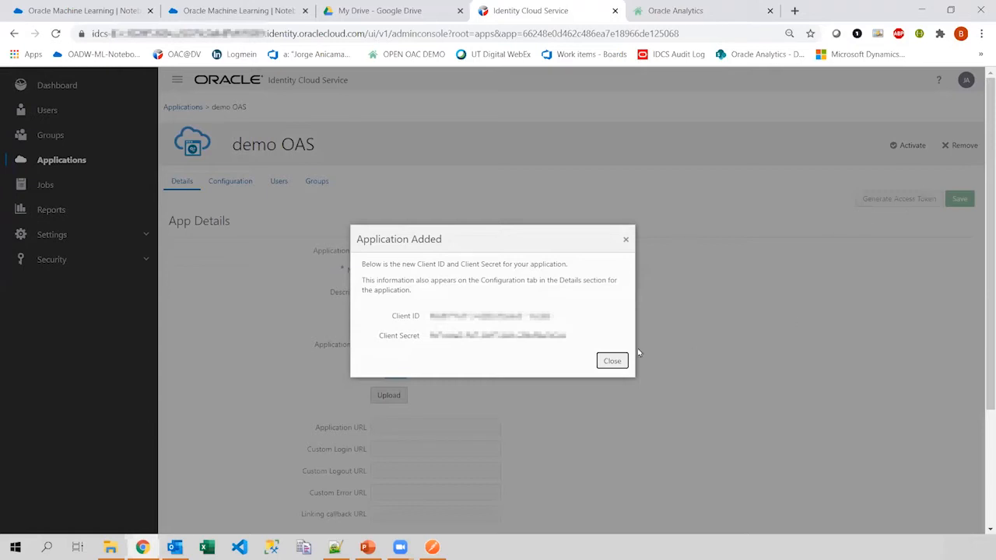
# Dismiss the new client credentials notice and activate the demo OAS application
pyautogui.click(611, 363)
pyautogui.click(612, 361)
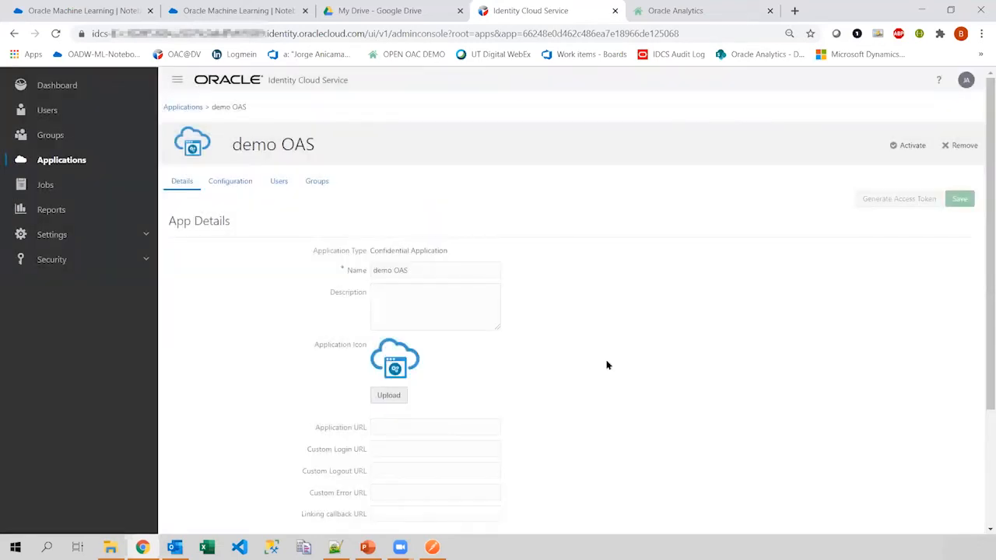
pyautogui.click(908, 149)
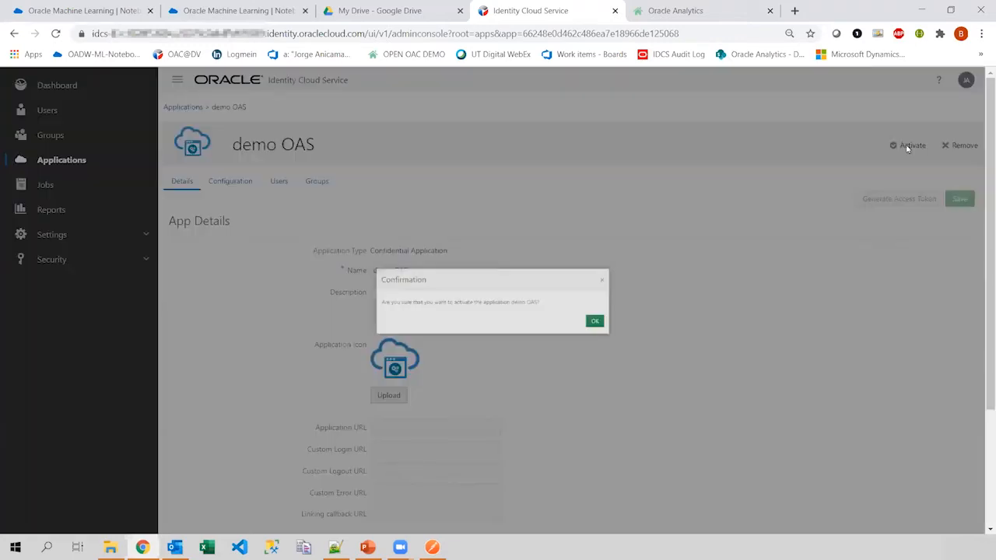
pyautogui.click(629, 330)
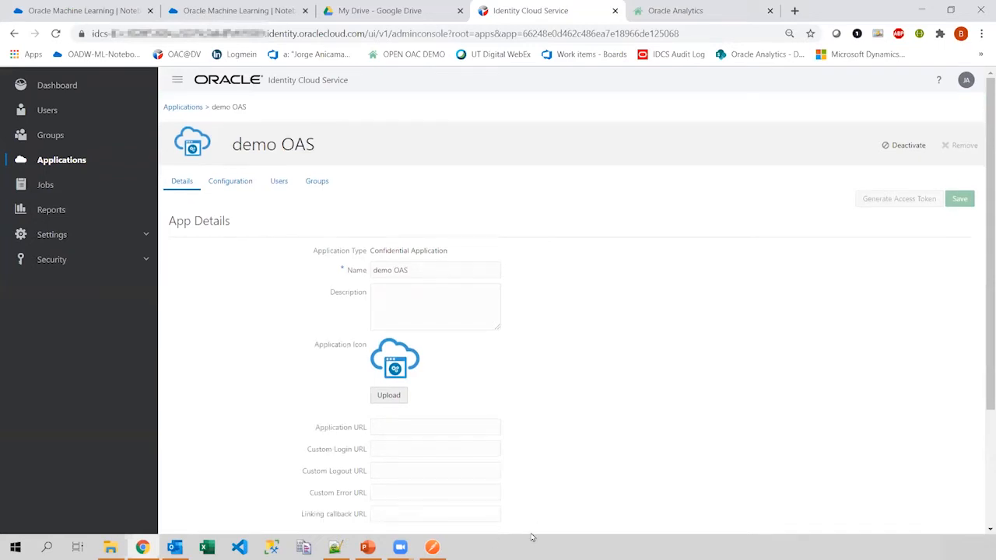
# Switch to Postman and send the "Obtain access_token (client credentials)" POST request
pyautogui.moveTo(433, 547)
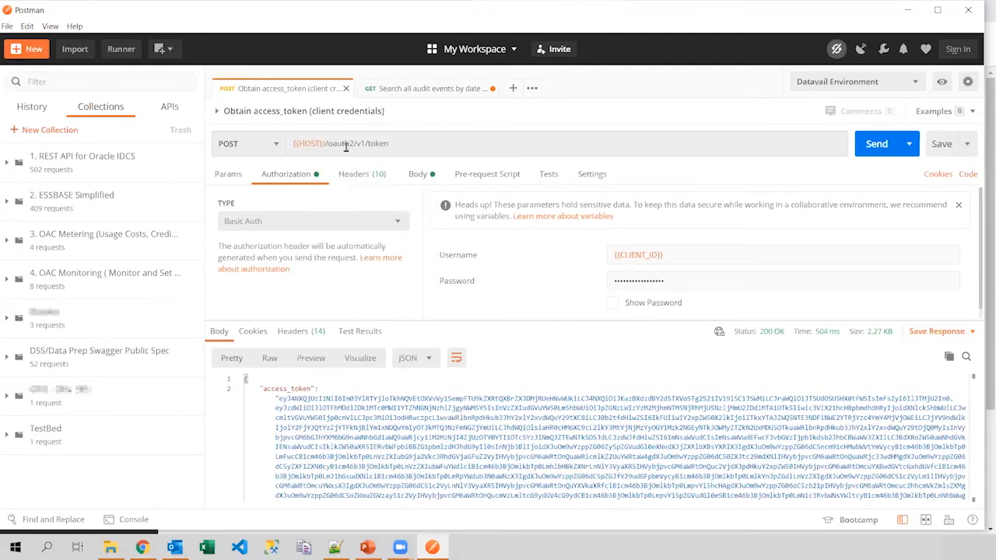
pyautogui.click(877, 145)
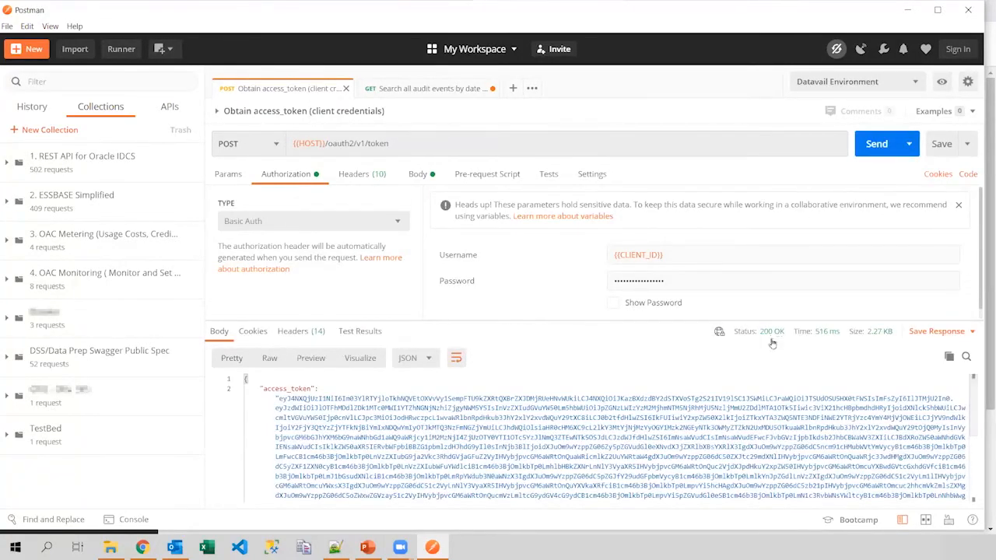
pyautogui.moveTo(768, 333)
# Replace the bearer token variable of the "Search all audit events by date range" request with the obtained access token
pyautogui.hotkey('ctrl', 'Tab')
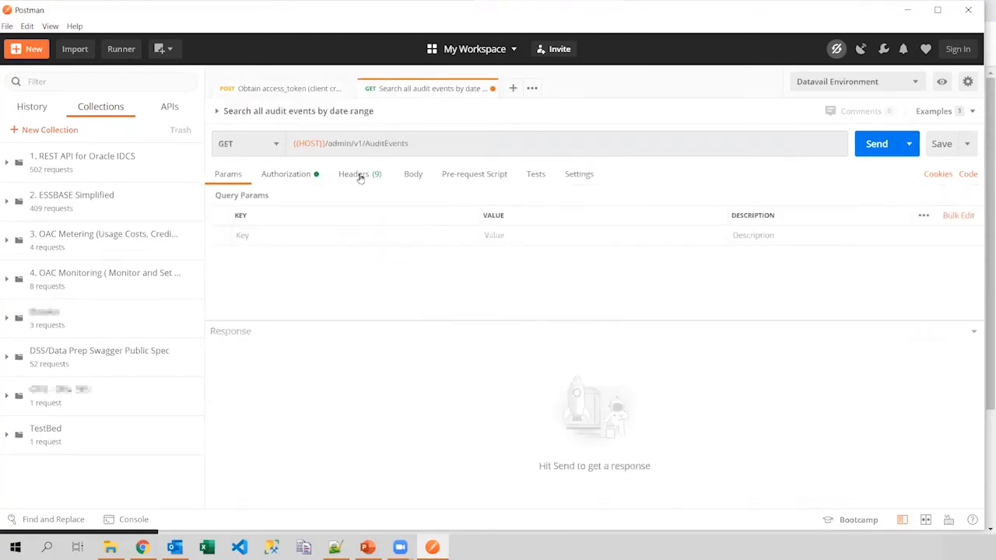
pyautogui.click(287, 175)
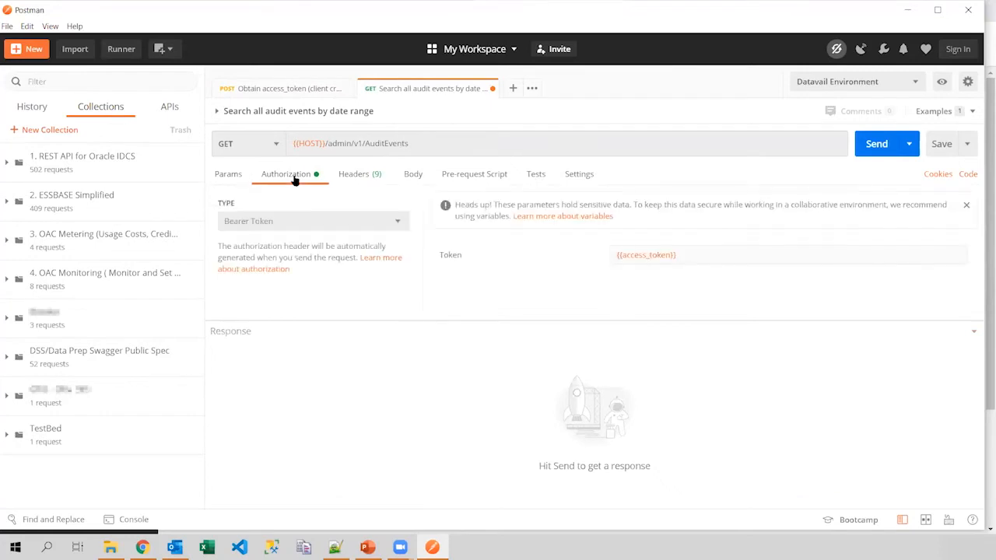
pyautogui.click(719, 257)
pyautogui.hotkey('ctrl', 'a')
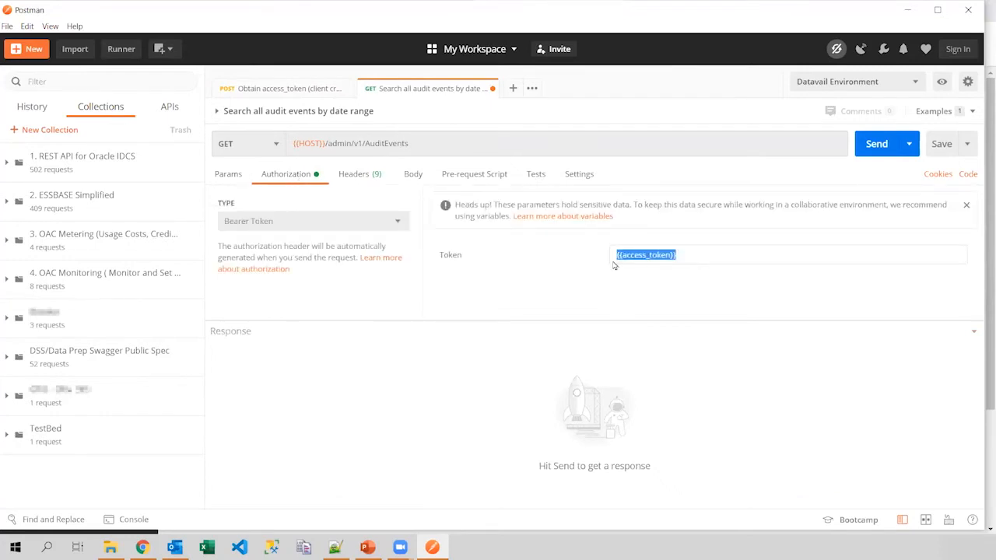
pyautogui.hotkey('ctrl', 'v')
pyautogui.click(560, 251)
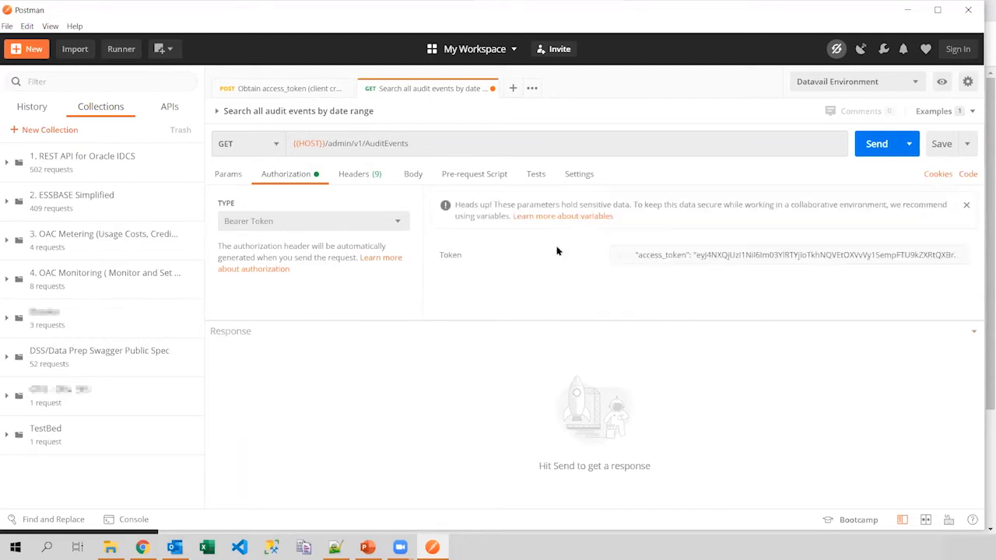
# Trim the key name, quotes and trailing comma from the bearer token field so only the token value remains
pyautogui.click(691, 265)
pyautogui.moveTo(691, 255); pyautogui.dragTo(607, 254)
pyautogui.press('Delete')
pyautogui.press('Delete')
pyautogui.press('End')
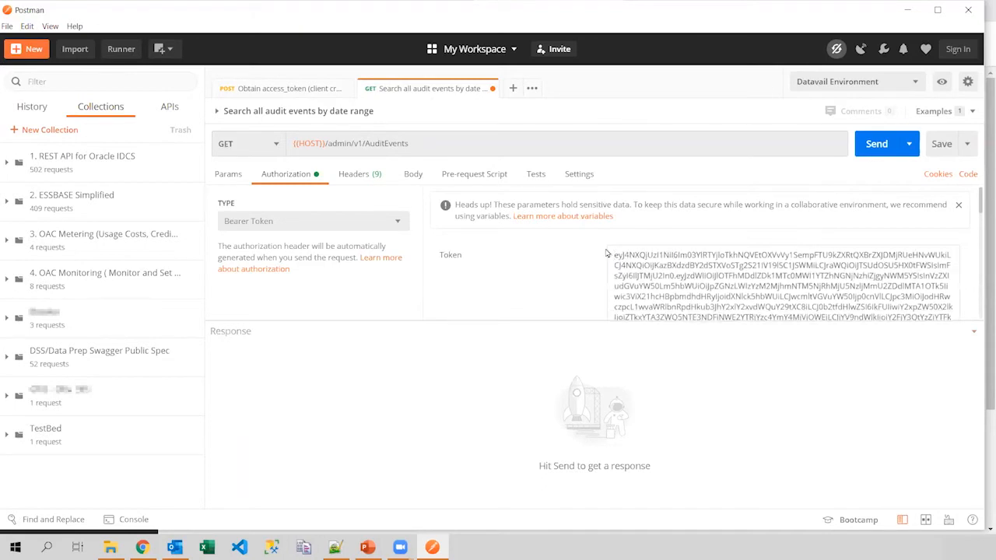
pyautogui.hotkey('ctrl', 'End')
pyautogui.press('BackSpace')
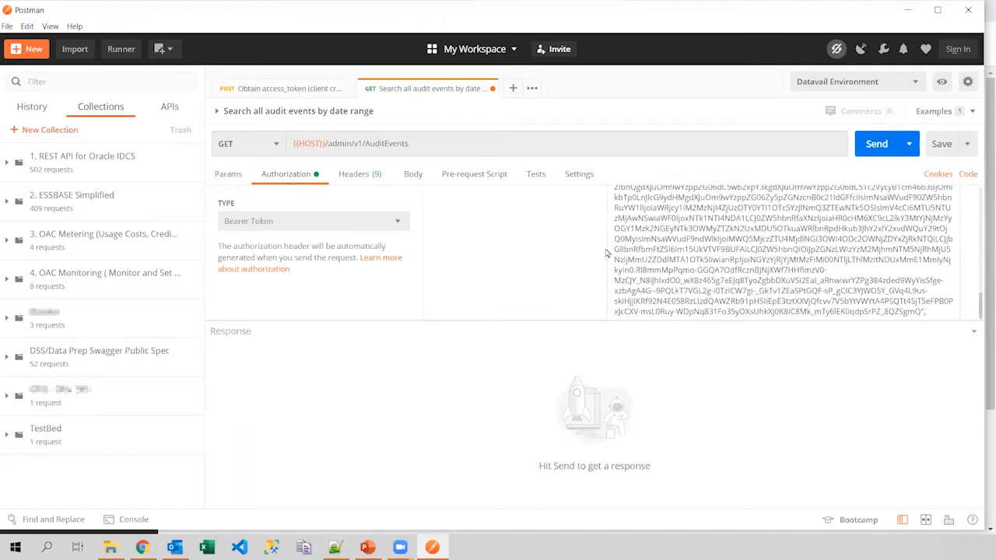
pyautogui.click(553, 239)
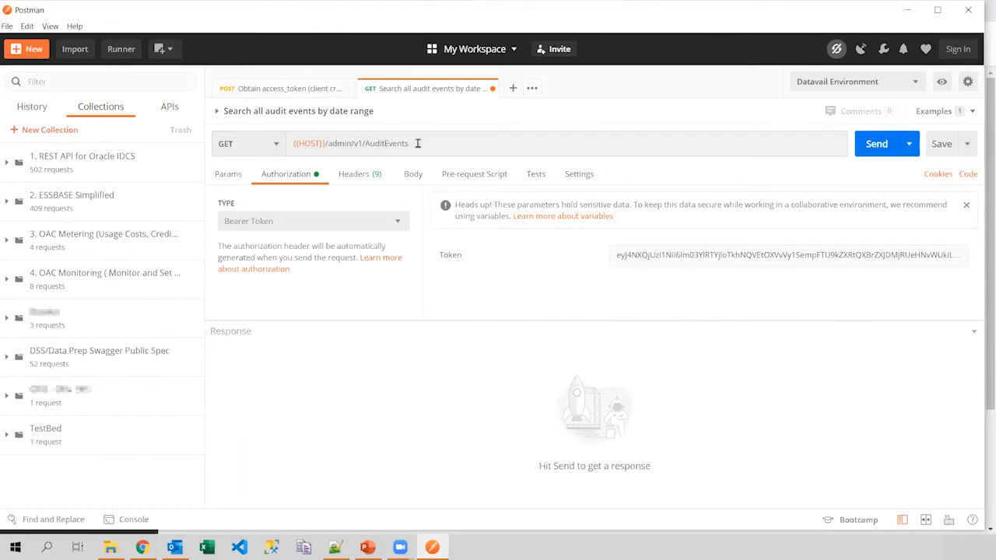
# Send the AuditEvents GET request and highlight the totalResults figure in the response
pyautogui.click(875, 145)
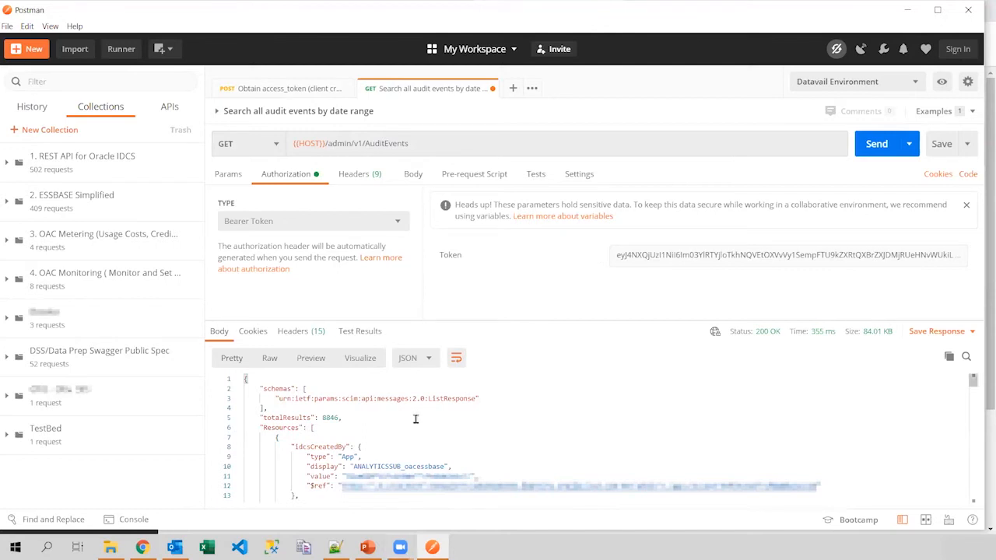
pyautogui.doubleClick(327, 417)
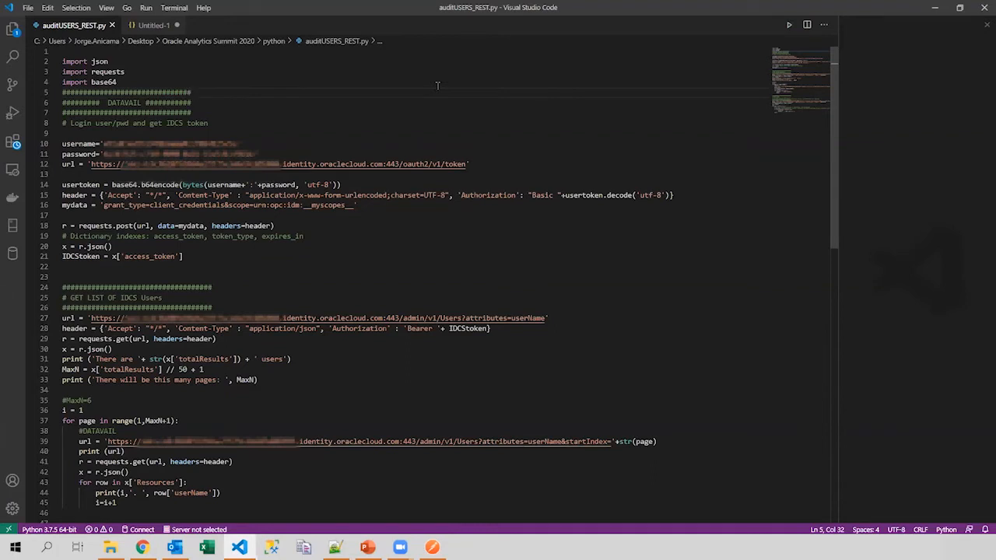
# Run the auditUSERS_REST.py script without debugging
pyautogui.click(146, 8)
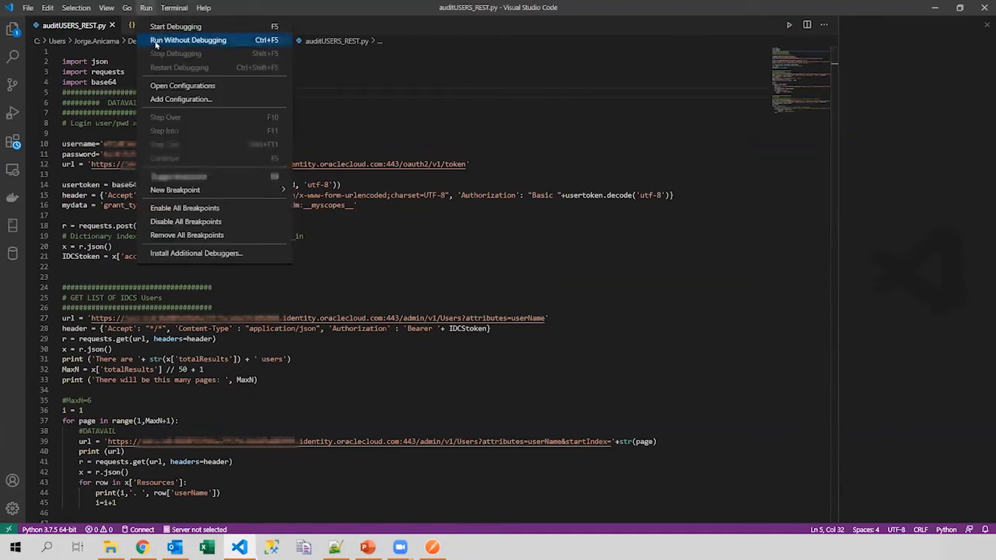
pyautogui.click(155, 41)
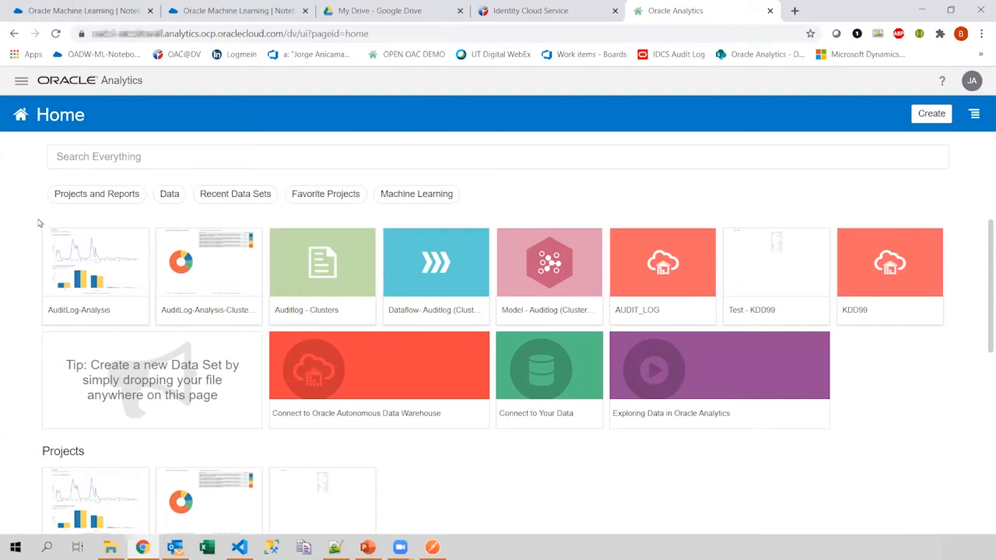
# In Oracle Analytics, open the AuditLog-Analysis project, enlarge its data pane and review the AUDIT_LOG columns with TIMESTAMP collapsed
pyautogui.click(84, 272)
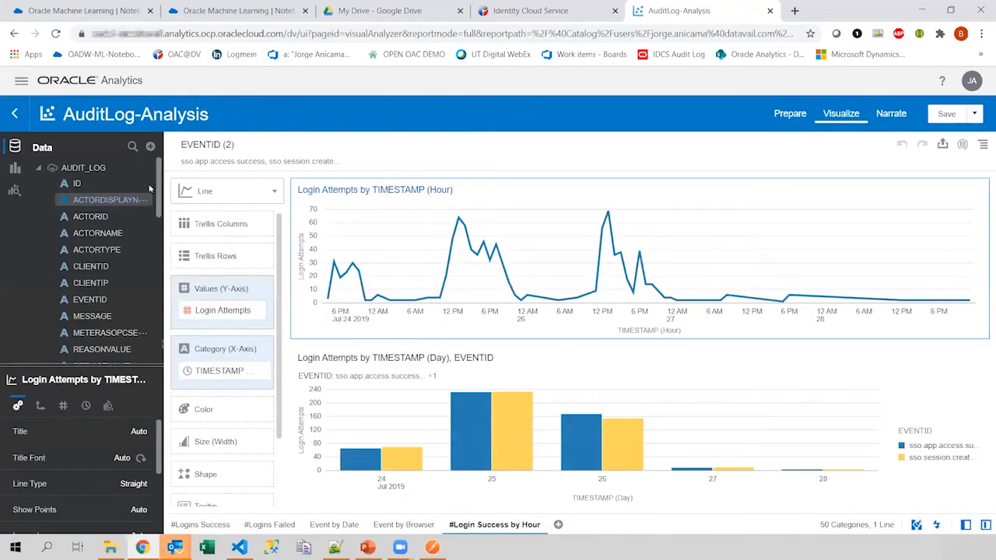
pyautogui.moveTo(131, 365); pyautogui.dragTo(130, 450)
pyautogui.moveTo(166, 302); pyautogui.dragTo(180, 278)
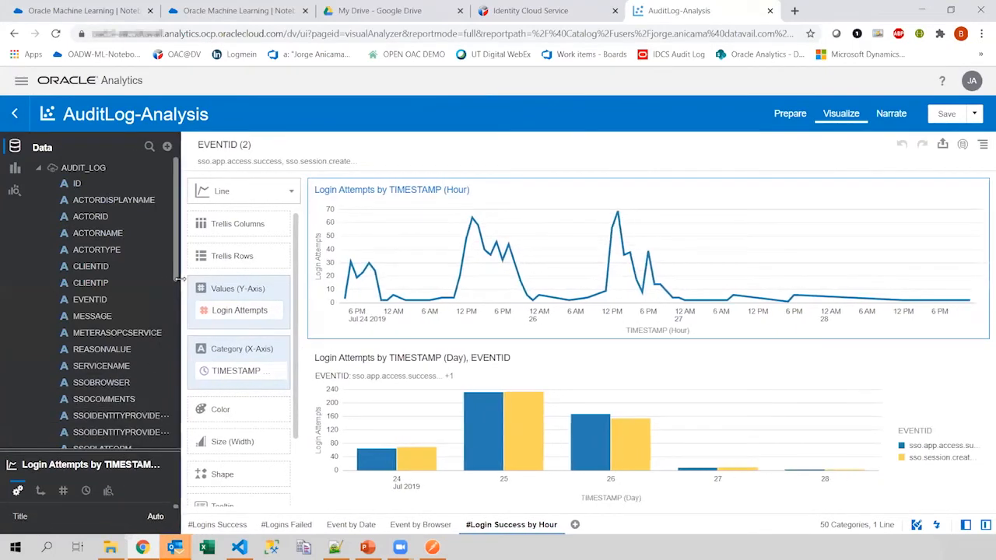
pyautogui.moveTo(178, 274); pyautogui.dragTo(178, 430)
pyautogui.scroll(2, 109, 233)
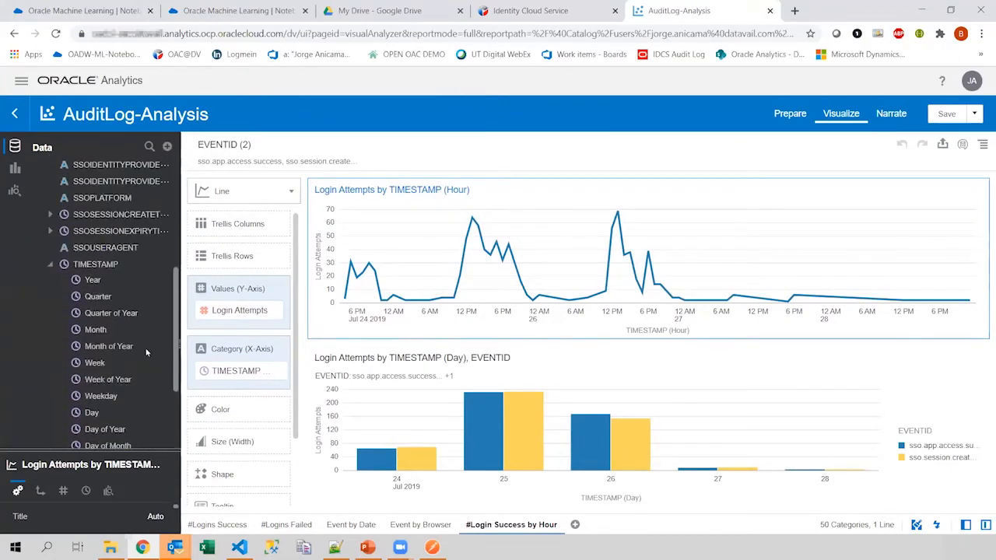
pyautogui.click(49, 265)
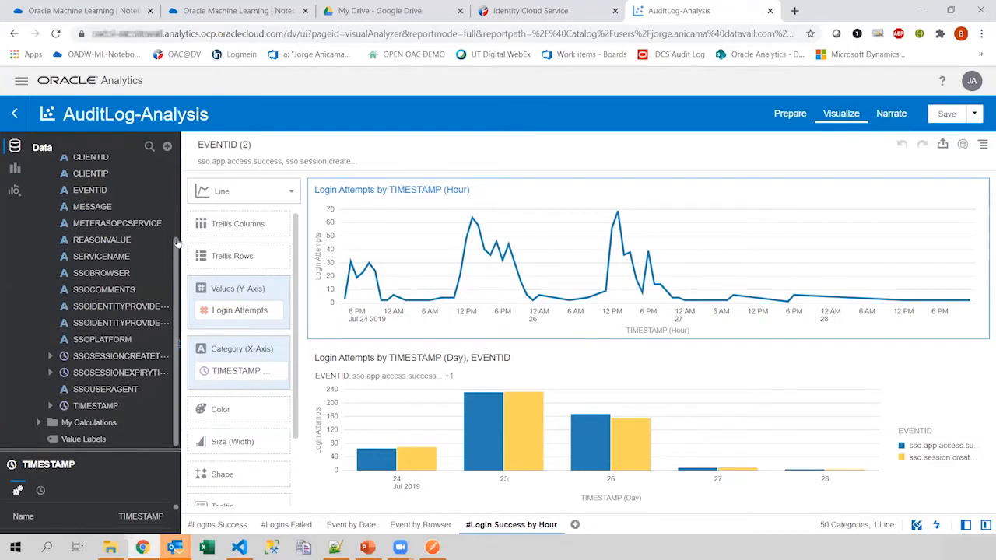
pyautogui.moveTo(176, 247); pyautogui.dragTo(185, 177)
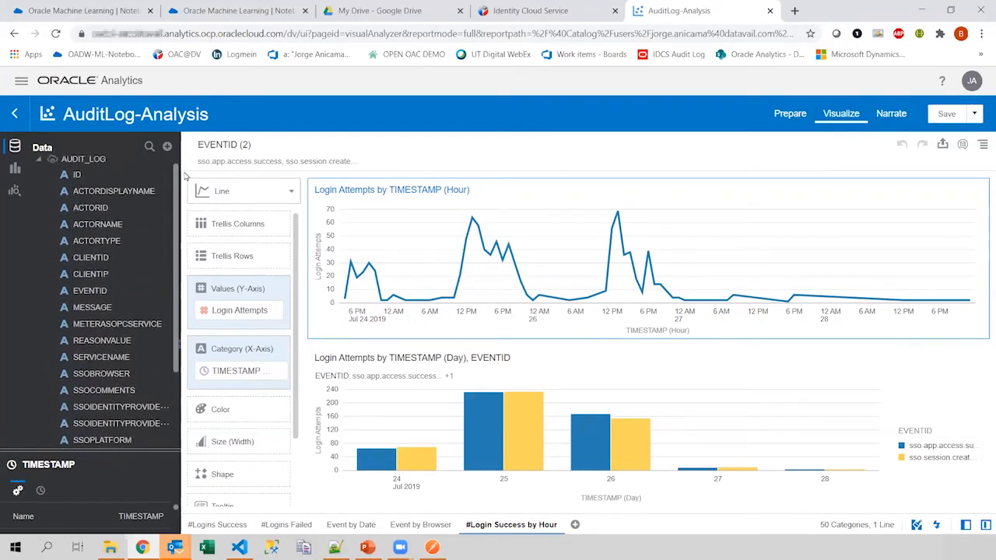
# Review login attempts per user on the #Logins Success canvas and per day on Event by Date, inspecting the sso.session.create.success bars
pyautogui.click(217, 525)
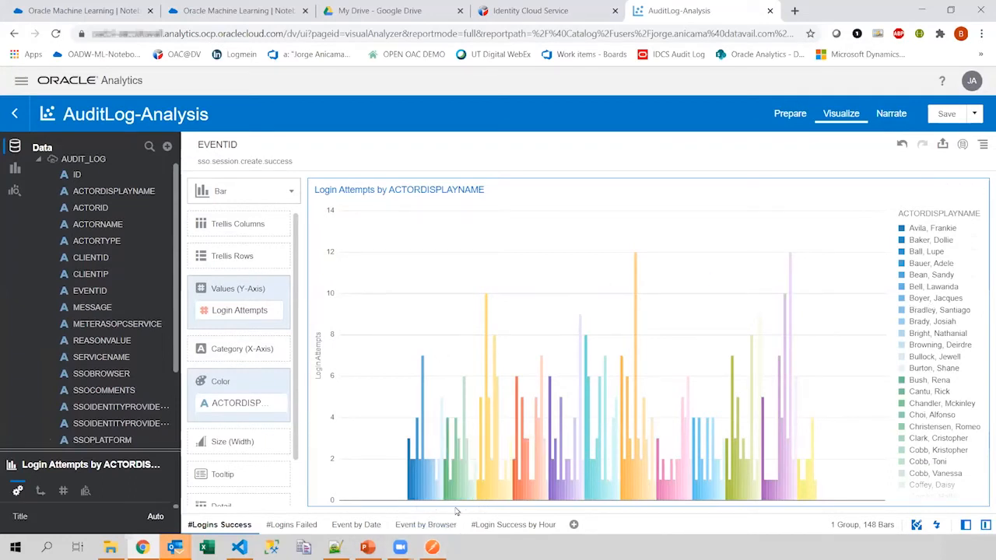
pyautogui.click(349, 526)
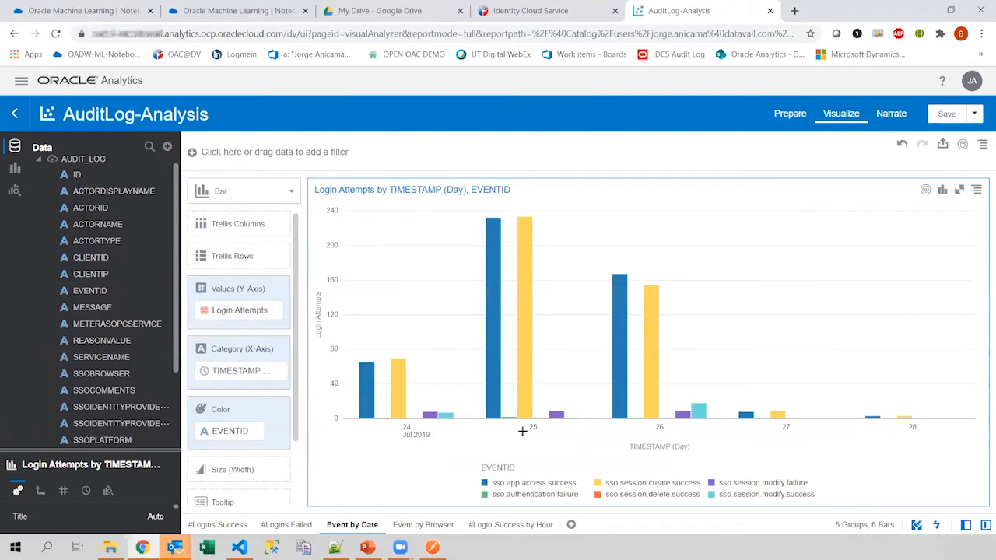
pyautogui.moveTo(397, 380)
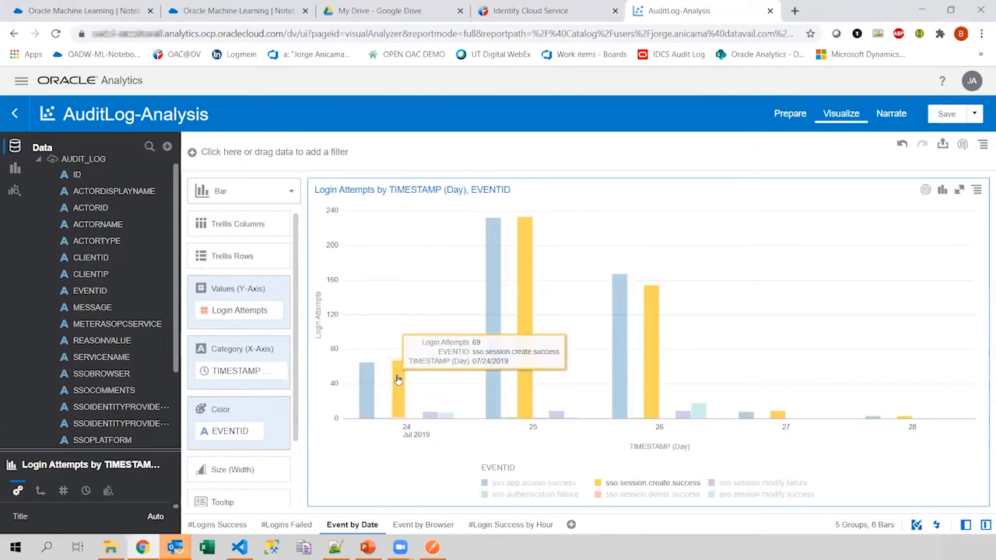
pyautogui.moveTo(524, 420)
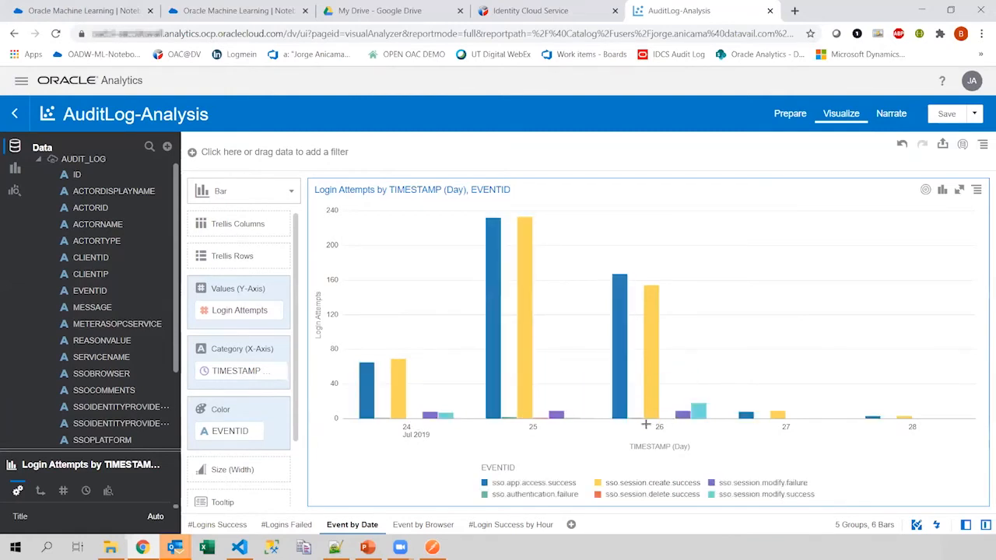
pyautogui.moveTo(654, 402)
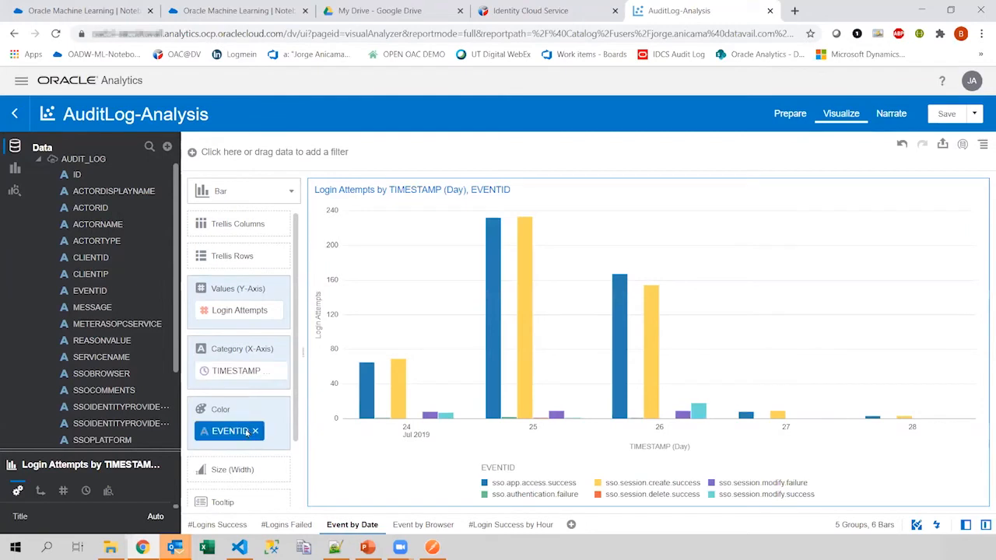
# Examine the login attempts per browser and event type on the Event by Browser canvas
pyautogui.click(420, 526)
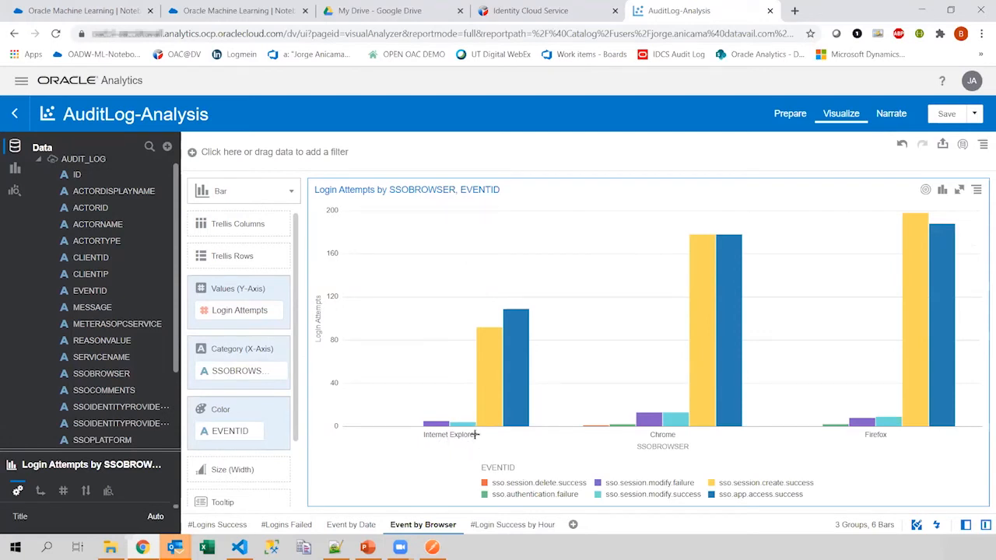
pyautogui.moveTo(489, 348)
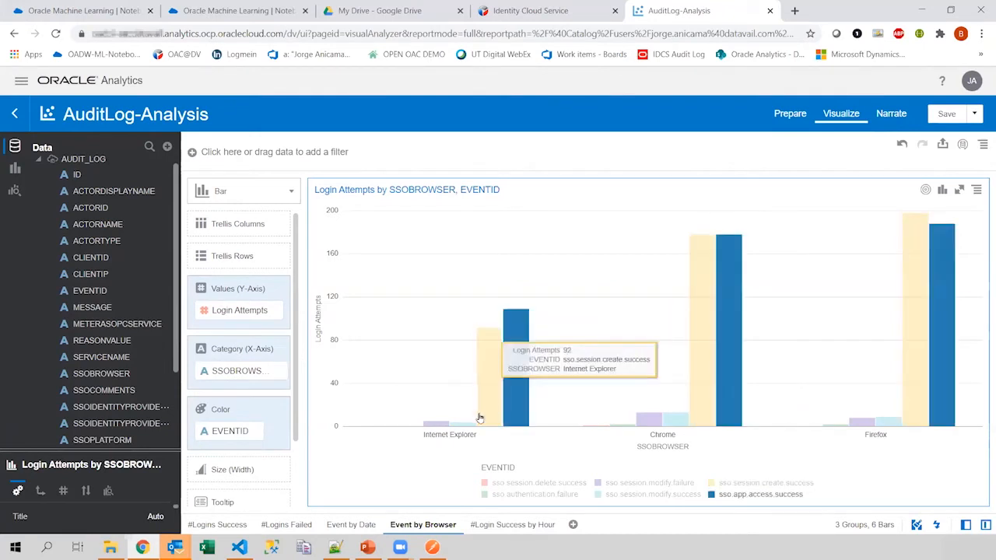
pyautogui.moveTo(463, 427)
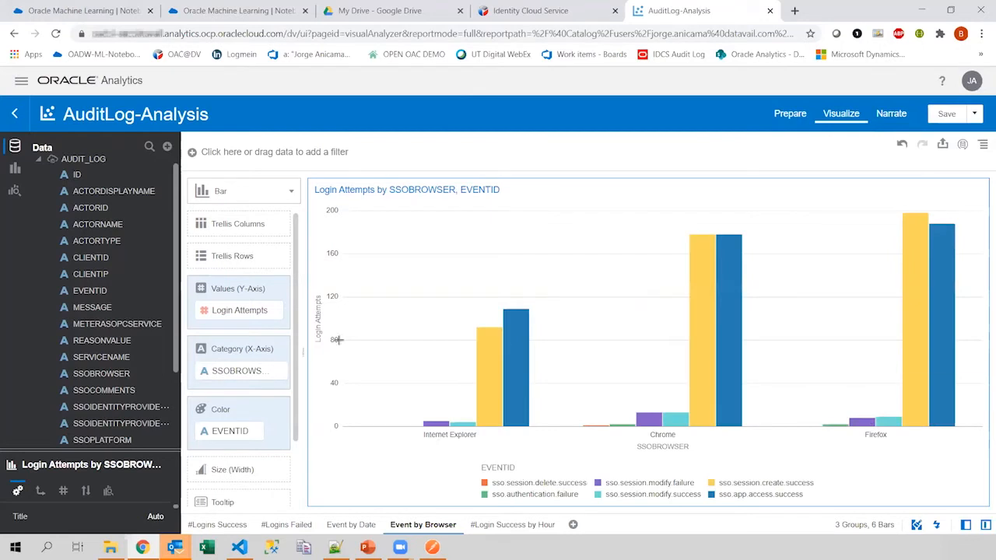
# Examine the hourly and daily login charts on the #Login Success by Hour canvas and the remaining AUDIT_LOG columns
pyautogui.click(484, 528)
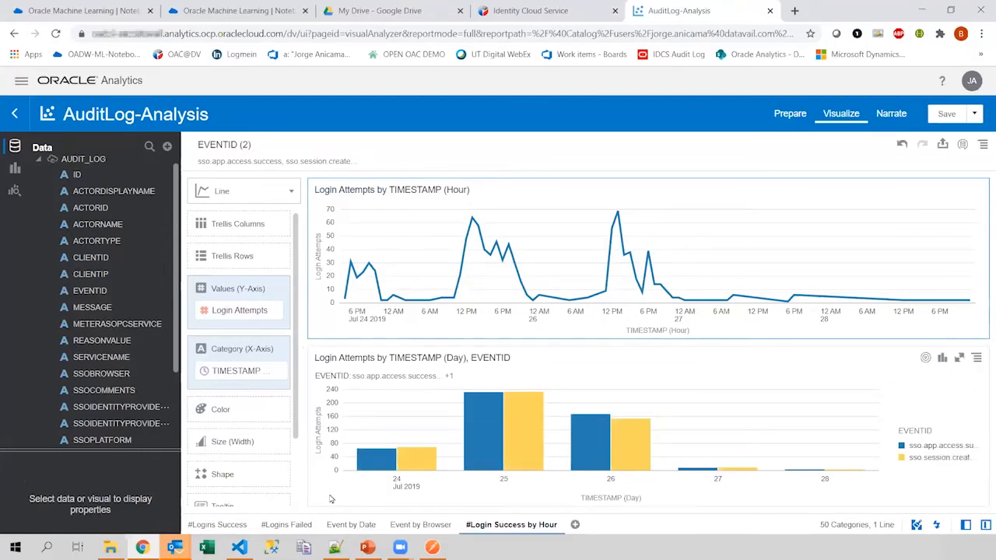
pyautogui.moveTo(400, 462)
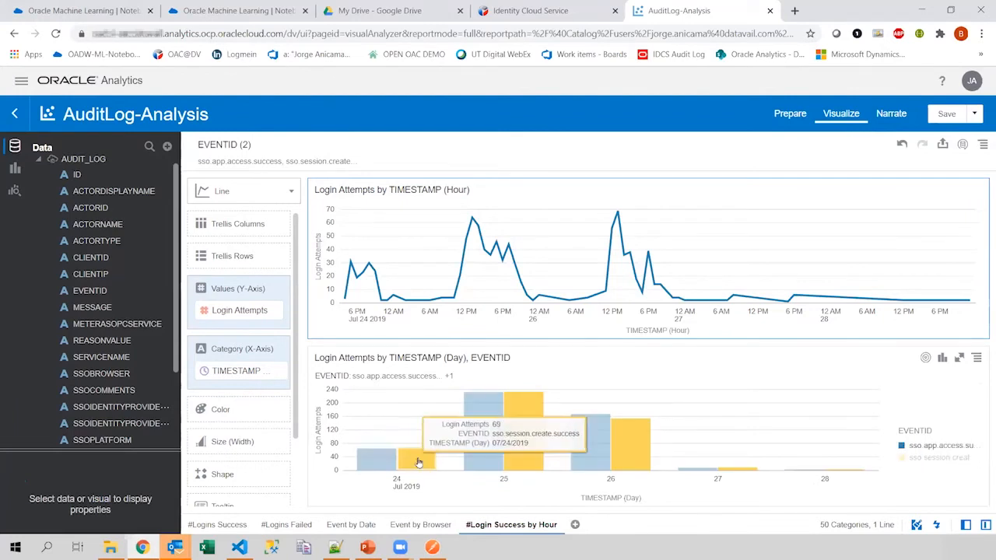
pyautogui.moveTo(517, 459)
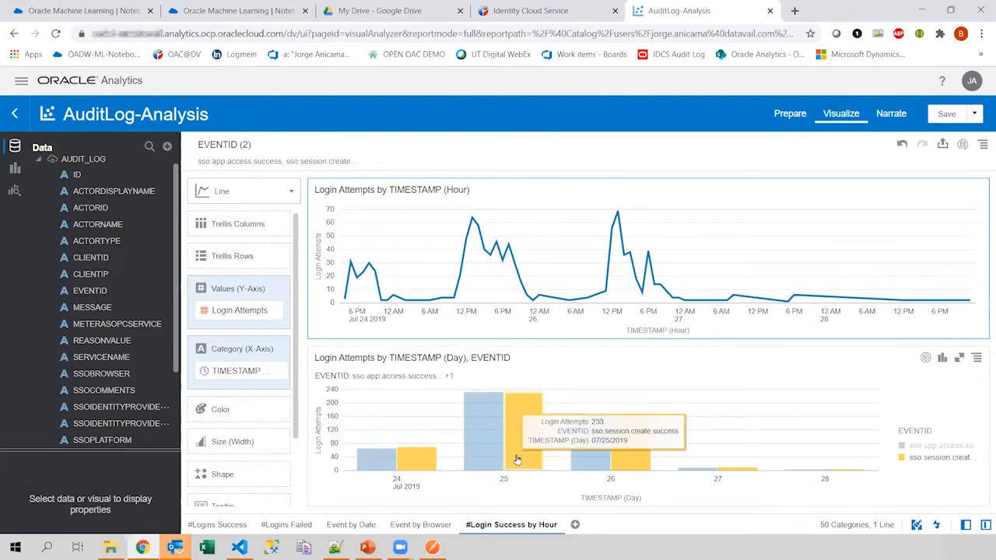
pyautogui.moveTo(454, 302)
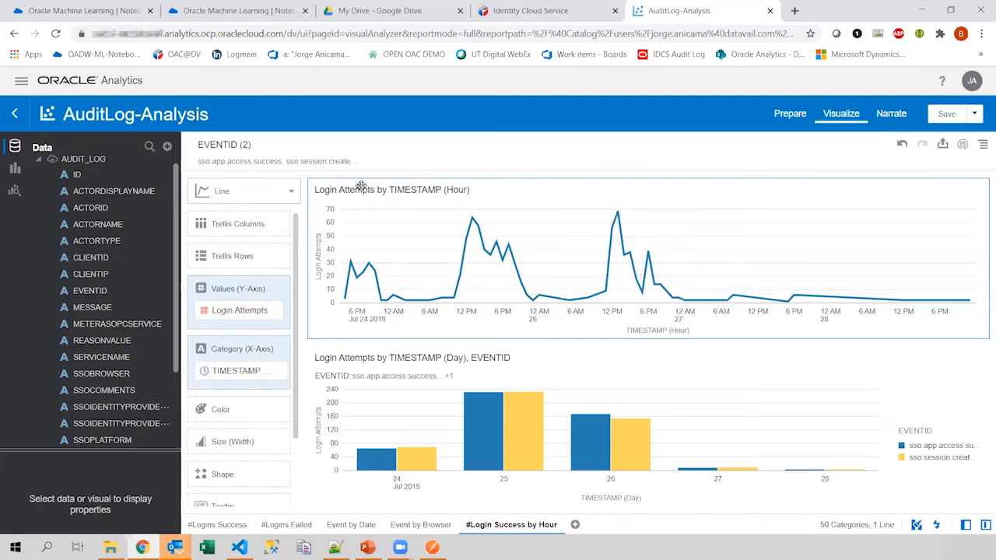
pyautogui.scroll(-2, 178, 298)
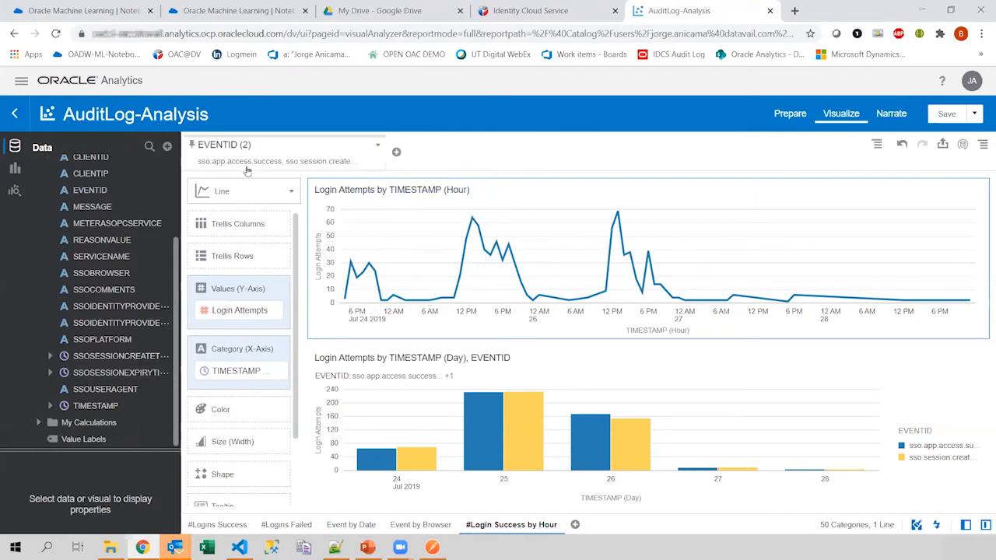
# Leave AuditLog-Analysis for the home page without saving its changes
pyautogui.click(21, 80)
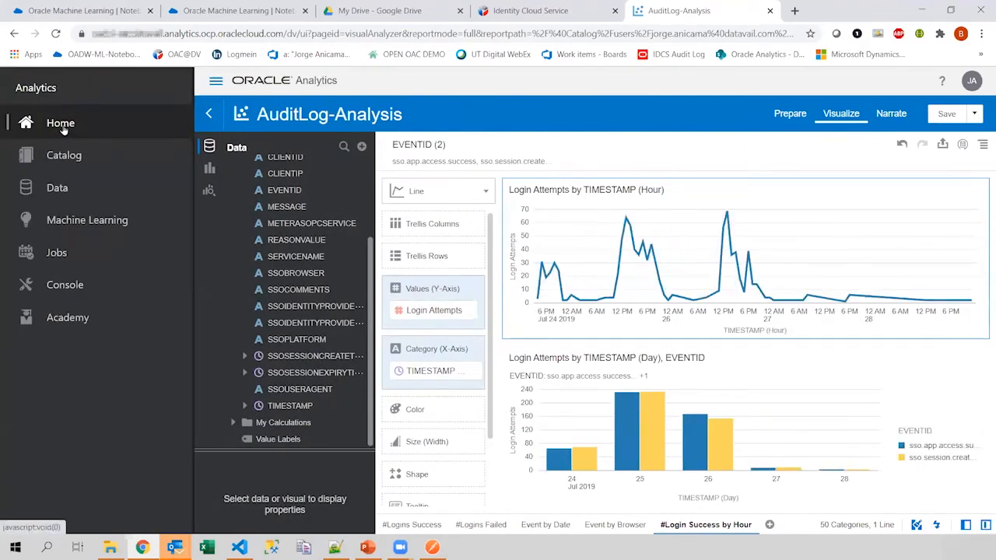
pyautogui.click(62, 125)
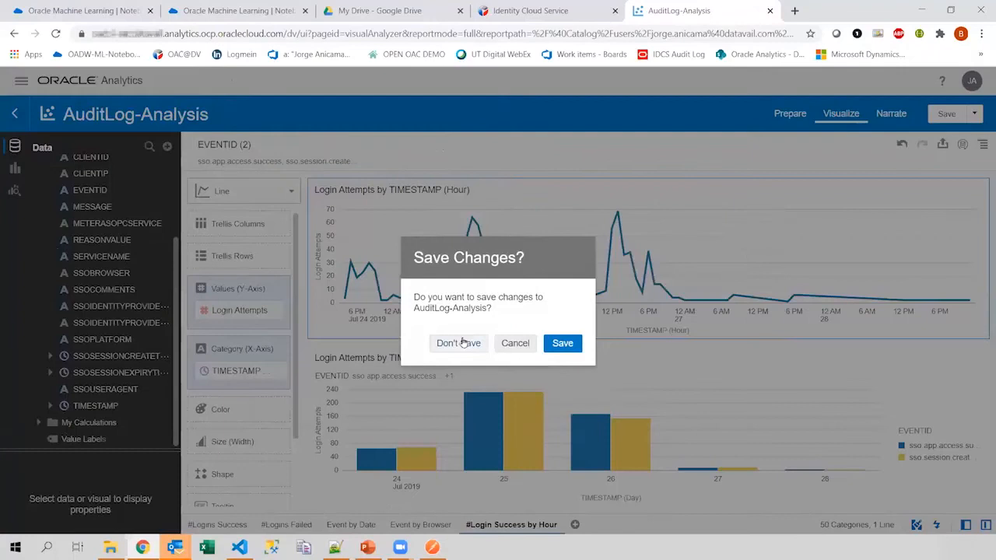
pyautogui.click(459, 405)
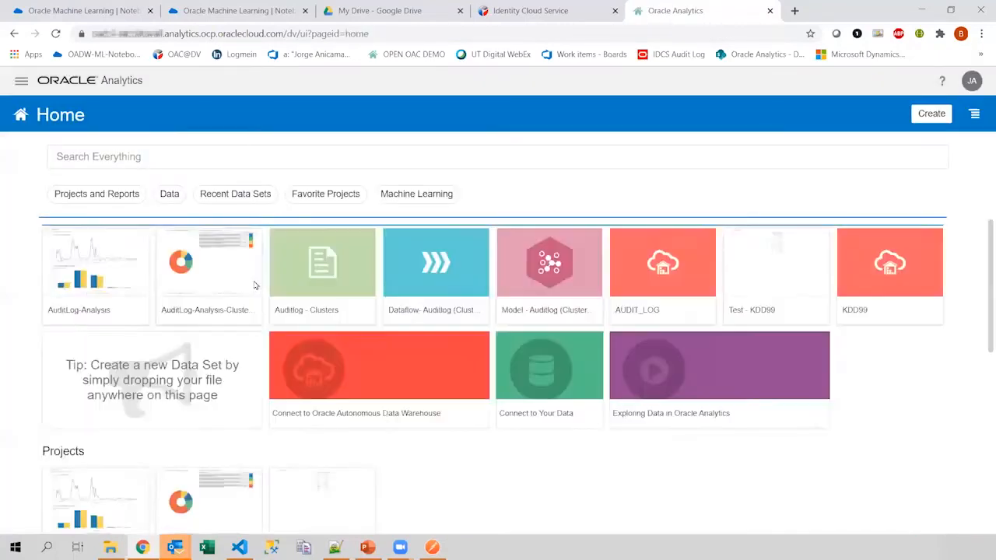
# Open the AuditLog-Analysis-Clustering project to examine its cluster donut chart and cluster descriptions, and return to the home page
pyautogui.click(210, 272)
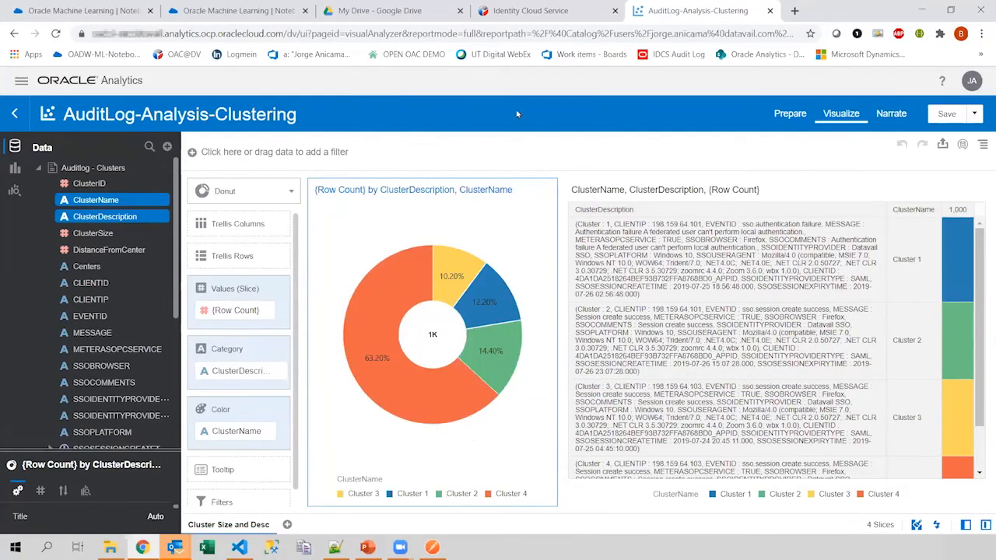
pyautogui.click(21, 81)
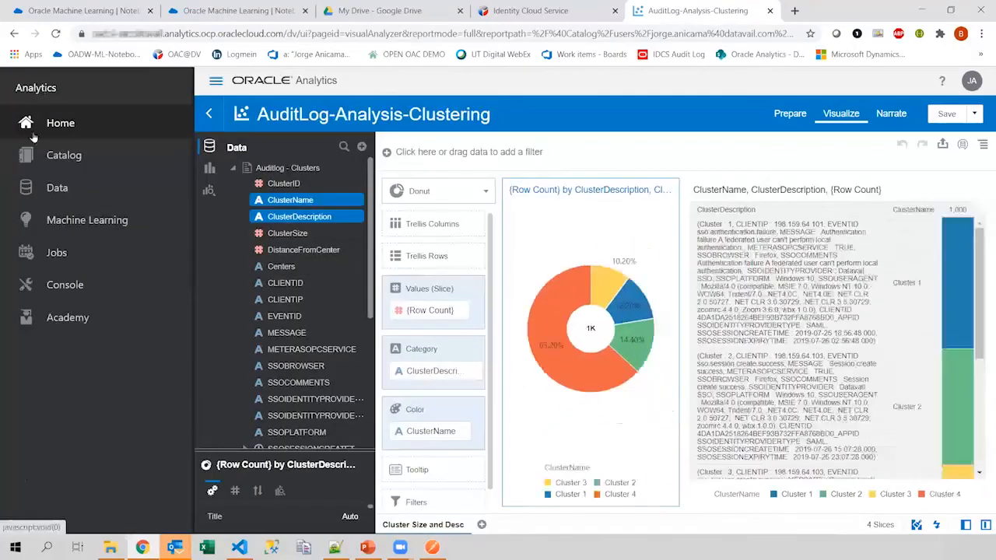
pyautogui.click(155, 119)
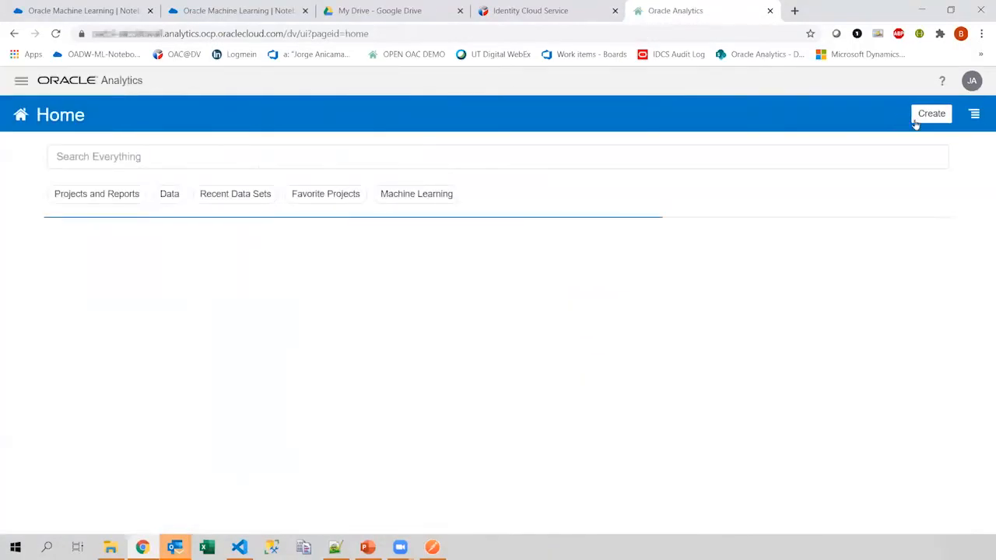
# Create a new data flow from the AUDIT_LOG data set and exclude its ID column
pyautogui.click(919, 116)
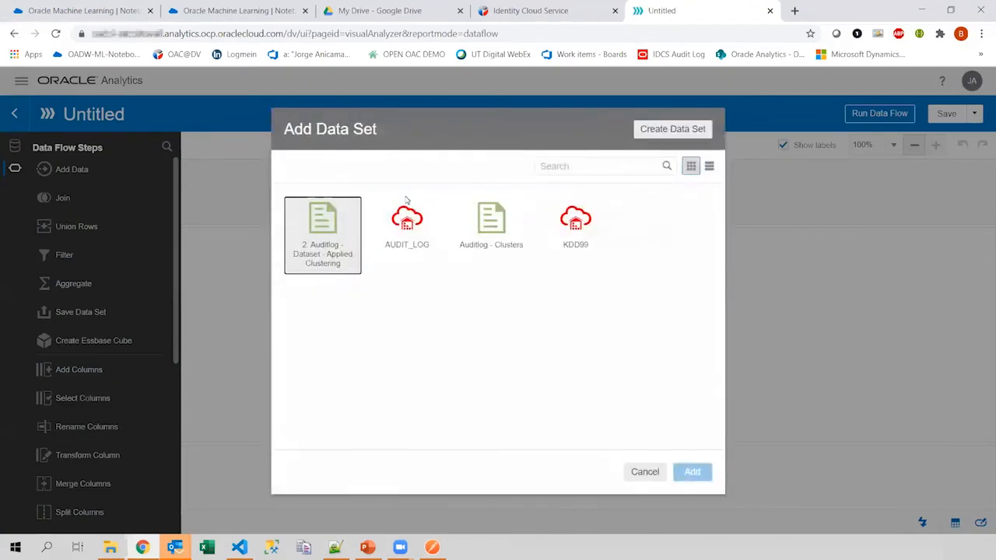
pyautogui.click(409, 227)
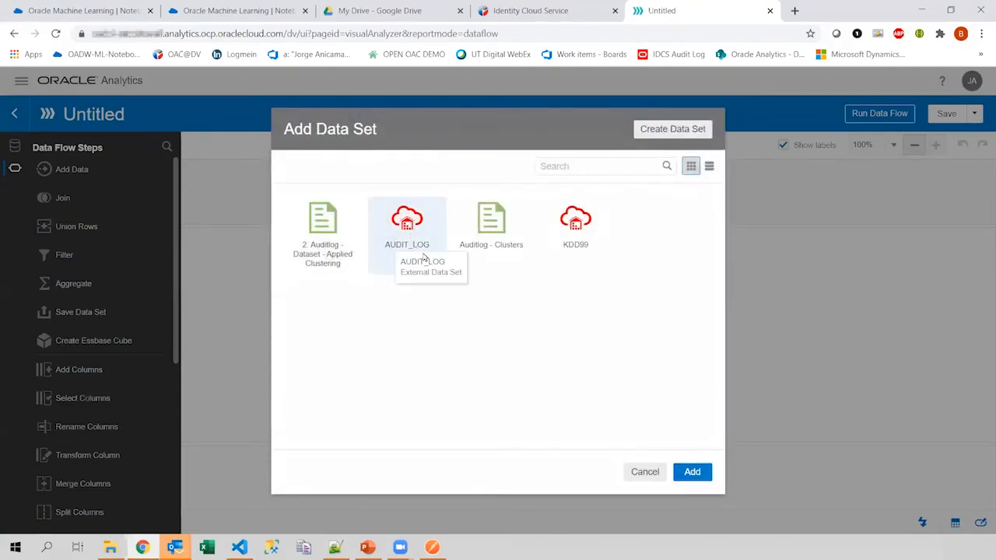
pyautogui.click(703, 477)
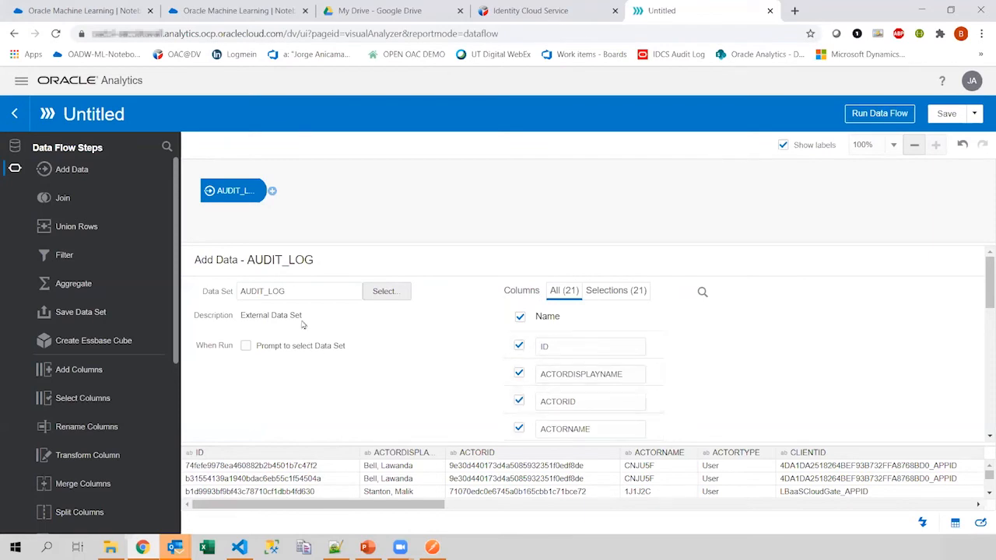
pyautogui.click(519, 347)
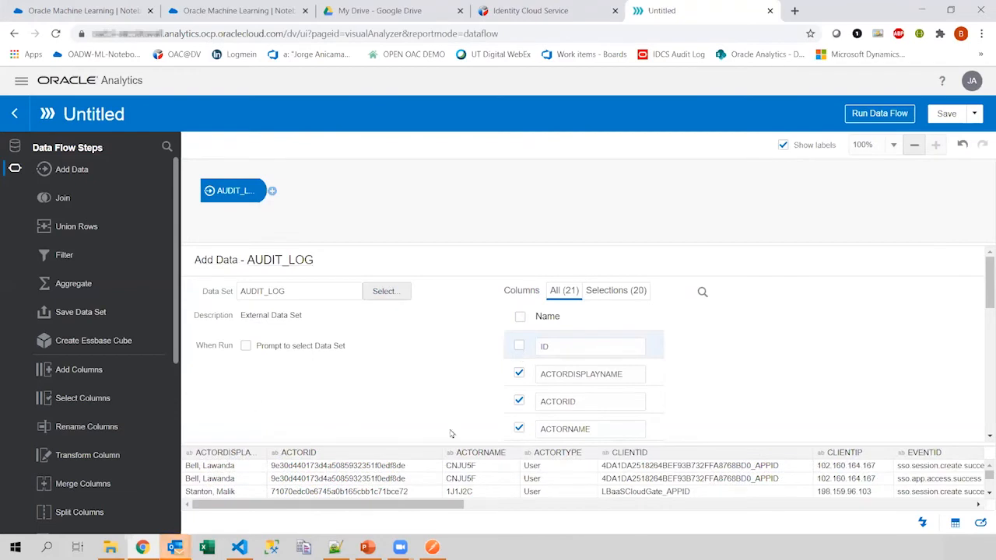
# Add a Train Clustering step after the AUDIT_LOG data, using the K-Means Clustering for model training script
pyautogui.scroll(-5, 137, 373)
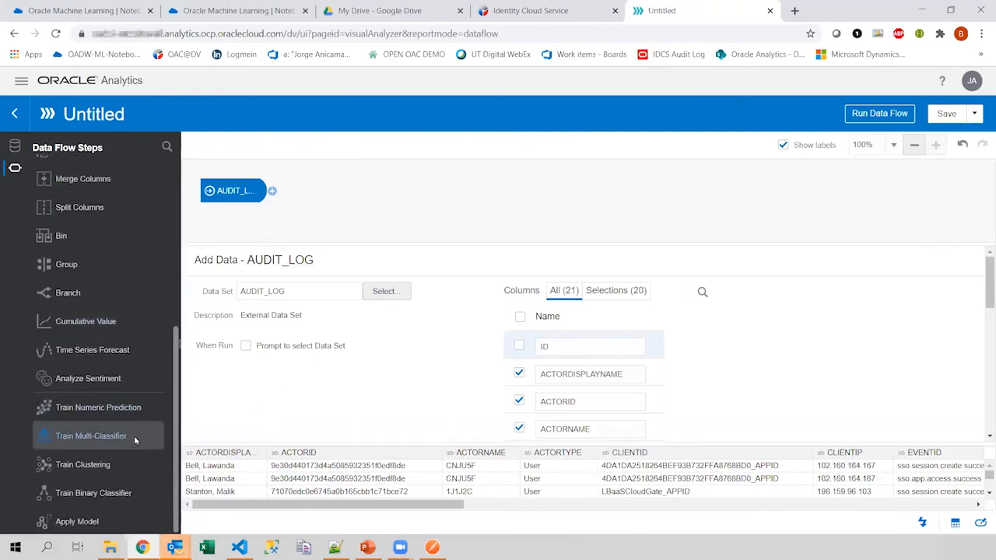
pyautogui.moveTo(104, 467)
pyautogui.mouseDown()
pyautogui.moveTo(187, 422)
pyautogui.moveTo(241, 342)
pyautogui.moveTo(101, 464)
pyautogui.mouseUp()
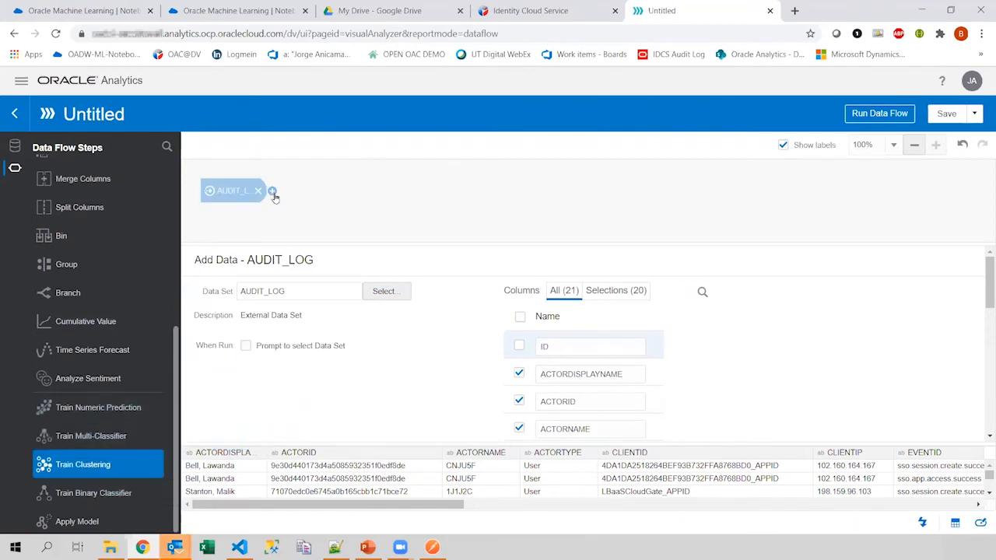
pyautogui.click(272, 192)
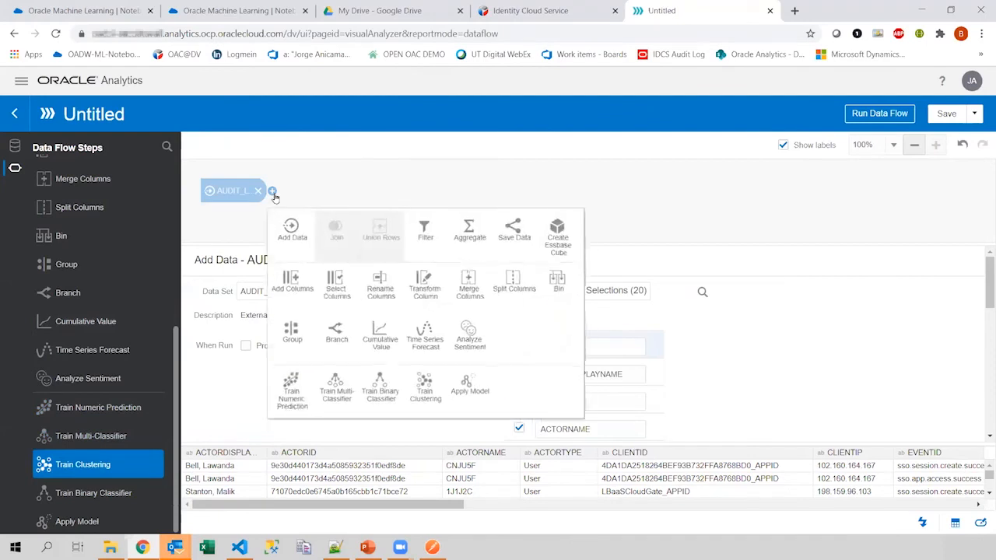
pyautogui.click(442, 394)
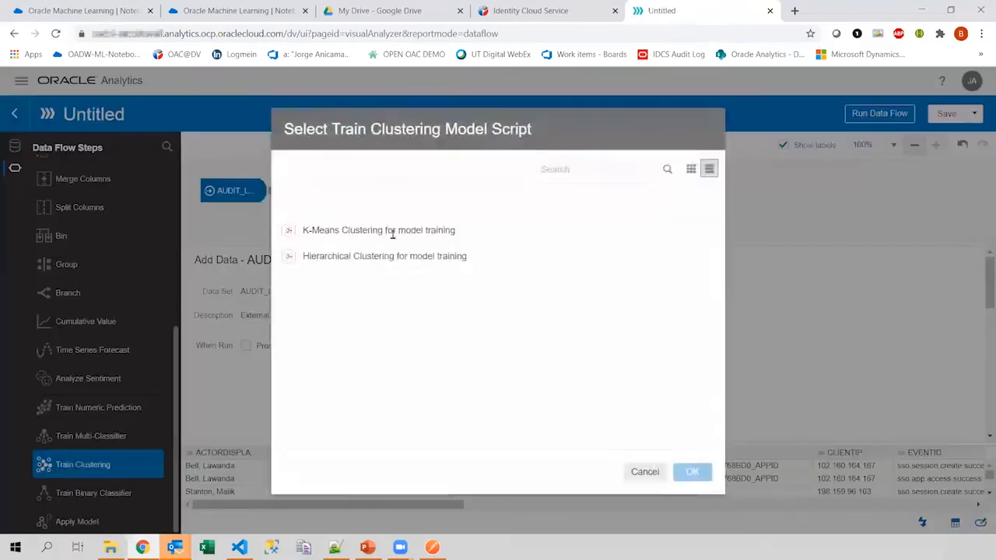
pyautogui.click(329, 228)
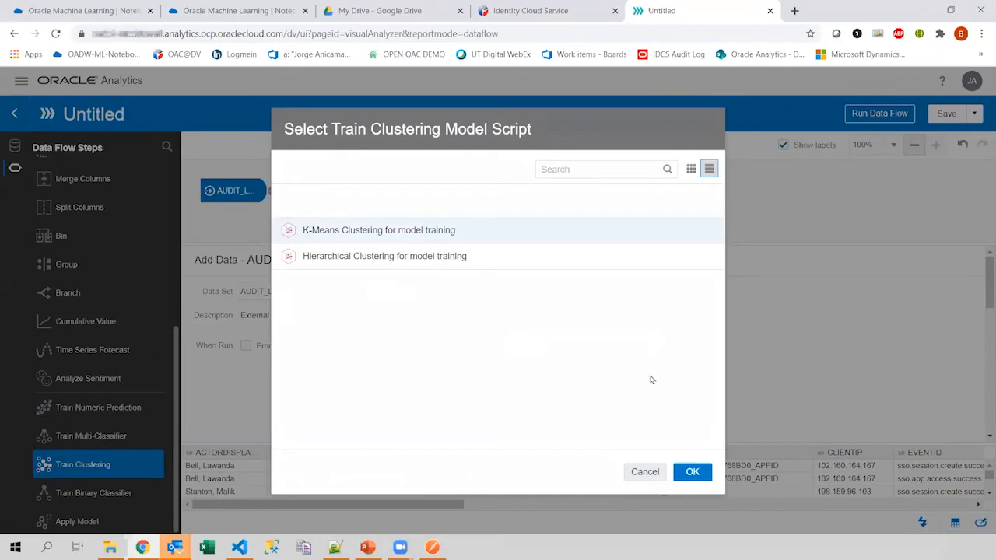
pyautogui.click(688, 469)
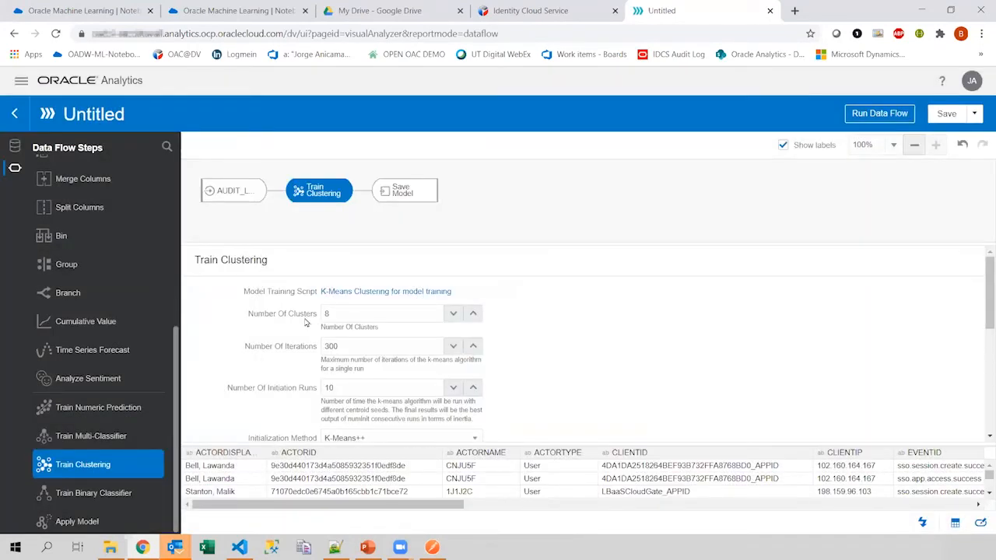
# Set the number of clusters to 4 for the K-Means training and review its remaining parameters
pyautogui.doubleClick(327, 313)
pyautogui.write('8')
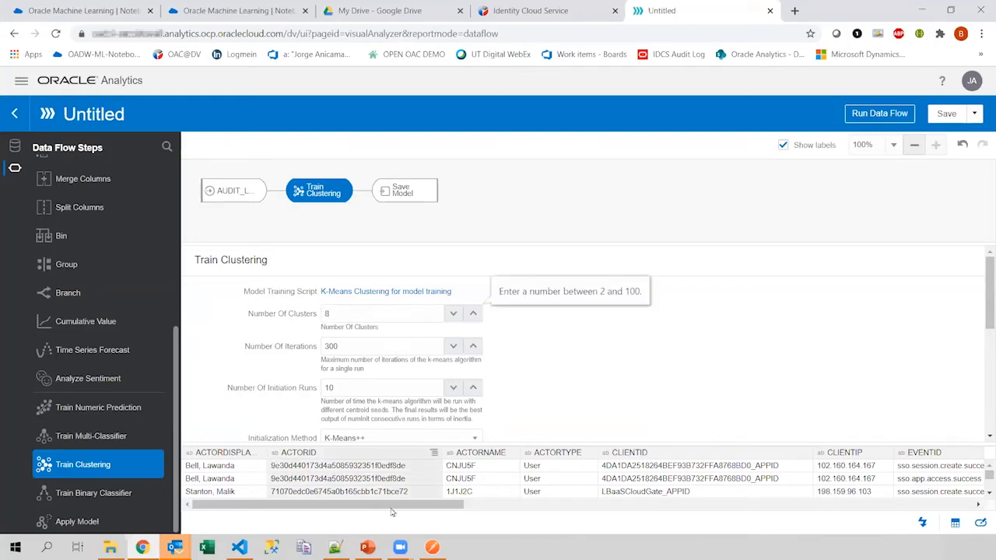
pyautogui.click(453, 315)
pyautogui.click(453, 314)
pyautogui.click(453, 315)
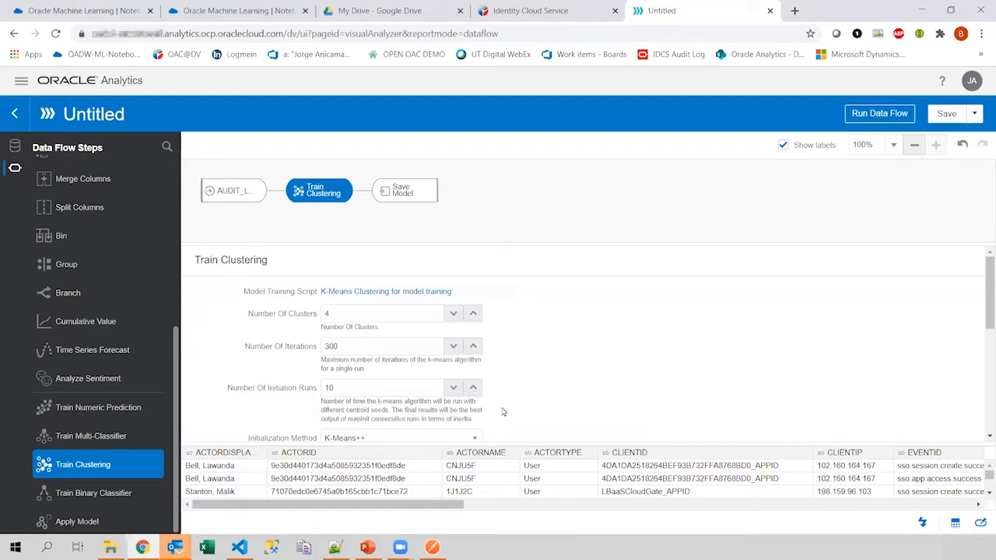
pyautogui.scroll(-3, 532, 395)
pyautogui.scroll(3, 532, 395)
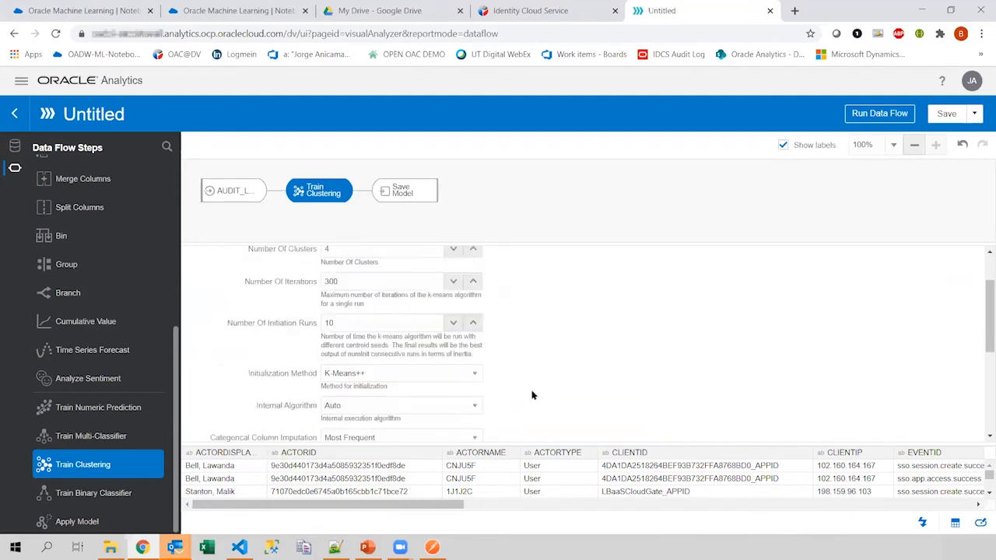
# Name the model output of the Save Model step "kmeans DM - Audit log"
pyautogui.click(391, 190)
pyautogui.moveTo(421, 289); pyautogui.dragTo(315, 281)
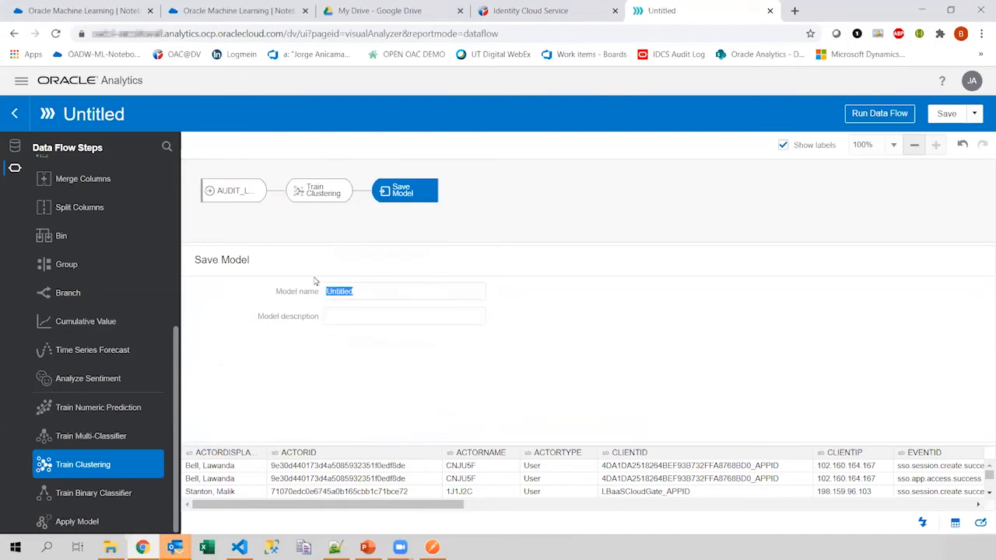
pyautogui.write('kmeans DM - Audit log')
pyautogui.click(392, 193)
# Save the data flow as "Auditlog-Cluster DM" and run it to train the model
pyautogui.click(945, 114)
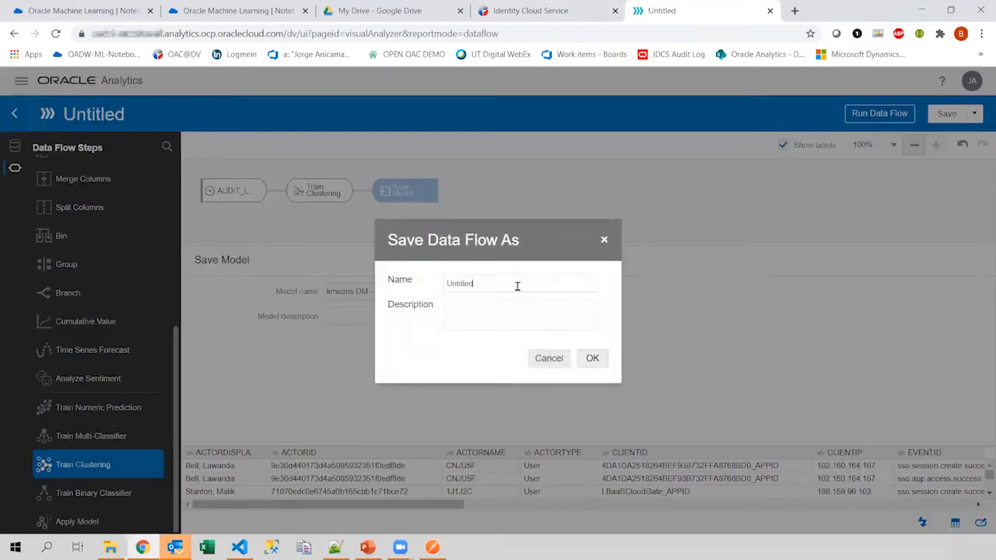
pyautogui.moveTo(517, 286); pyautogui.dragTo(432, 284)
pyautogui.write('Audi')
pyautogui.click(599, 361)
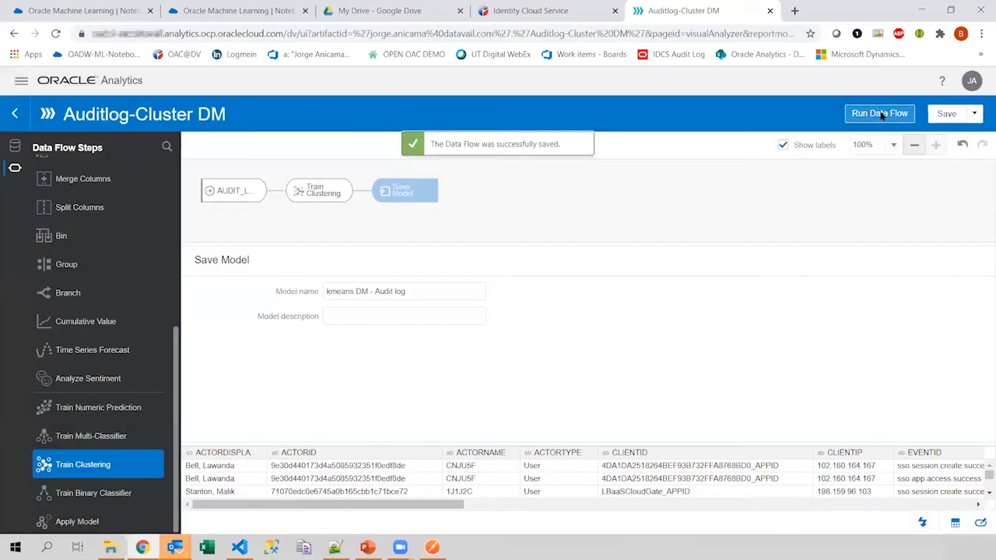
pyautogui.click(882, 114)
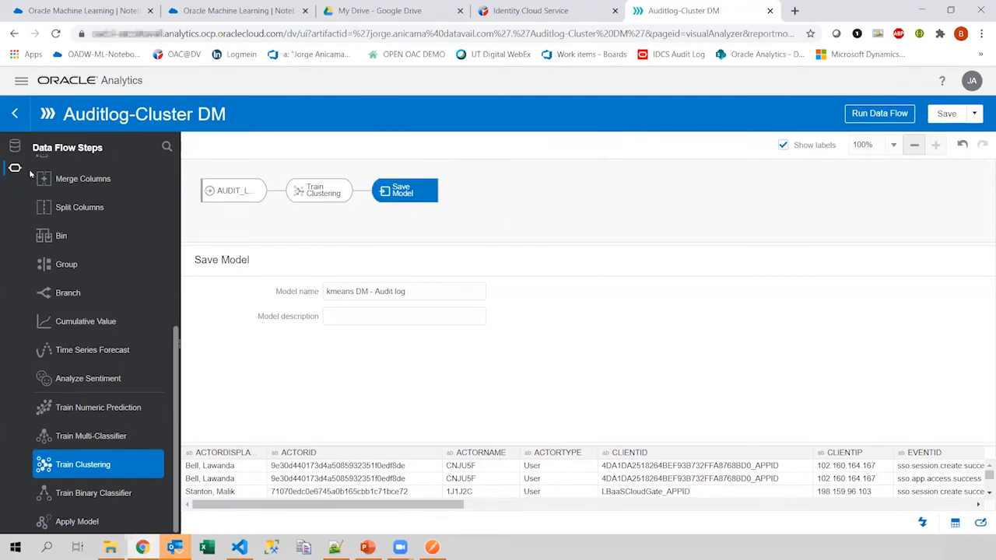
# Return to the home page and create a new data flow from the AUDIT_LOG data set, keeping all its columns
pyautogui.click(14, 115)
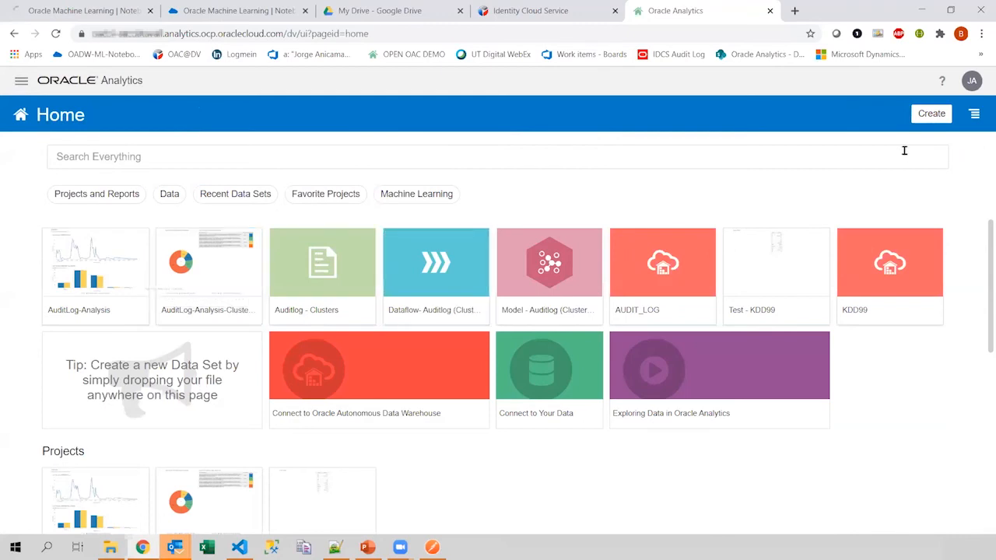
pyautogui.click(931, 115)
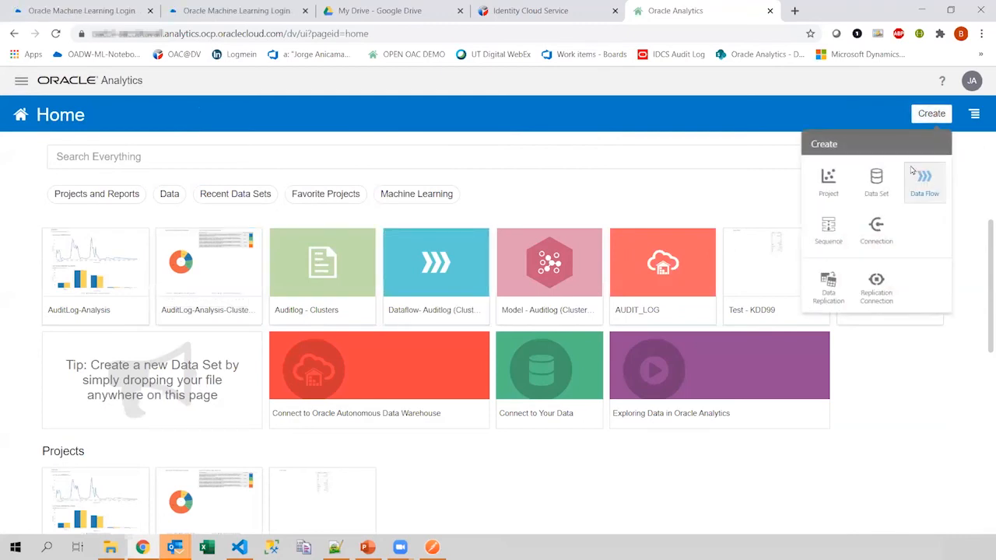
pyautogui.click(923, 190)
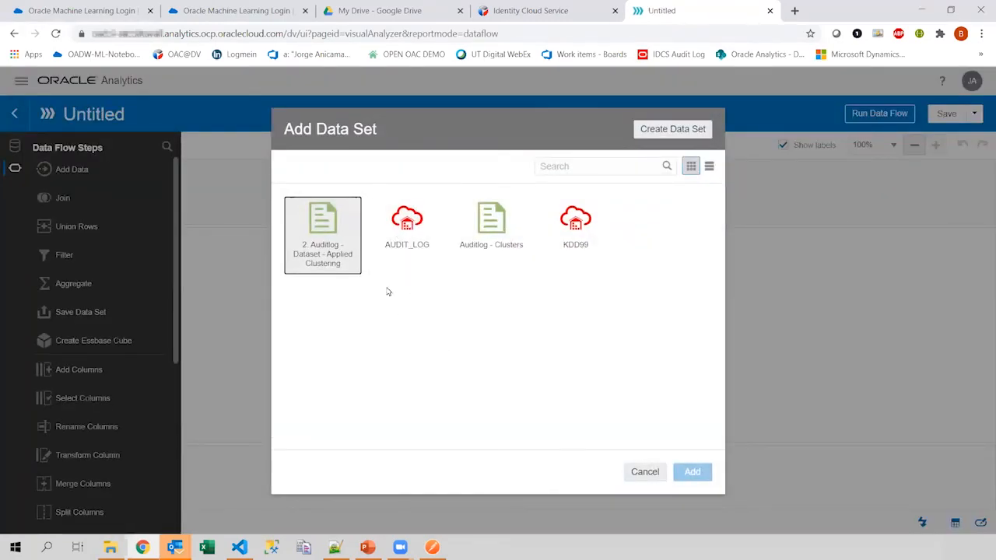
pyautogui.click(406, 226)
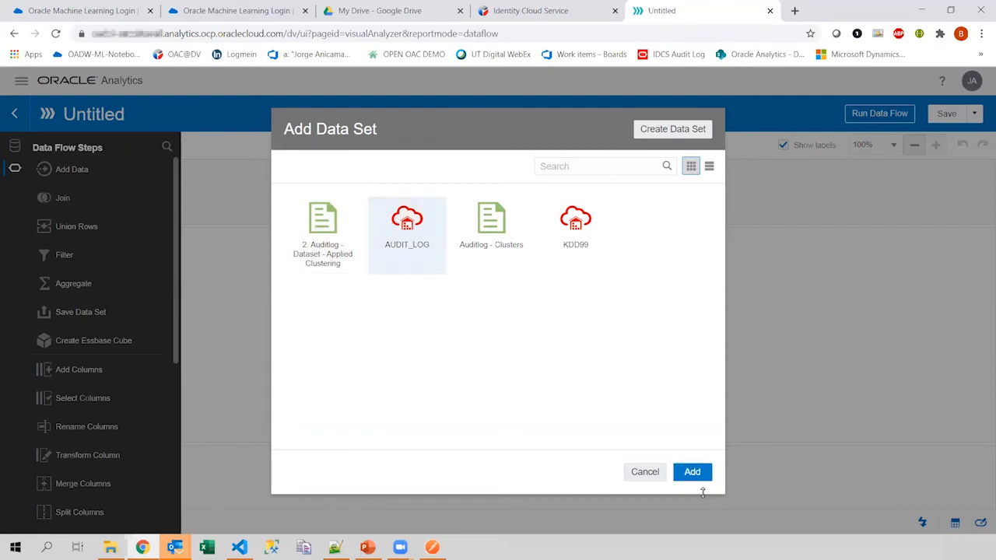
pyautogui.click(699, 479)
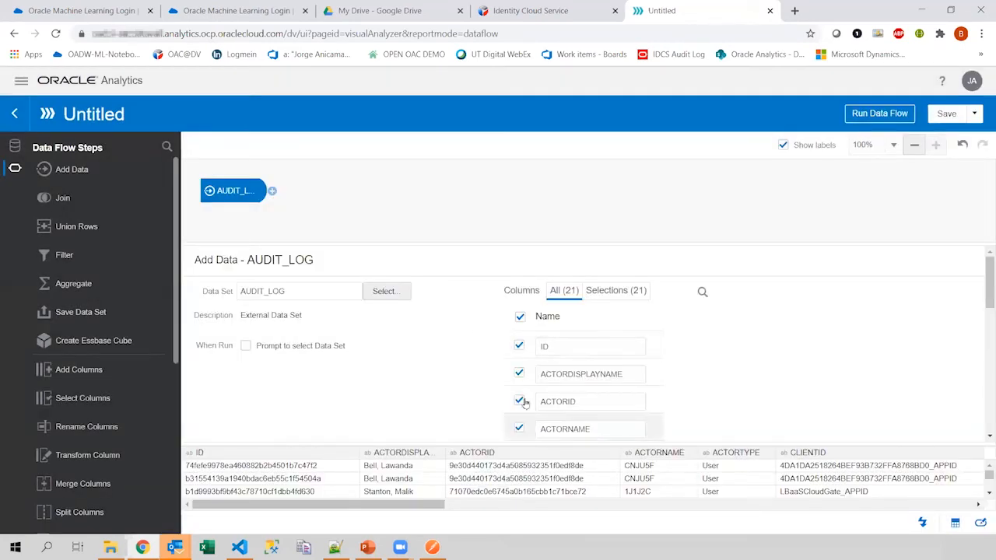
pyautogui.scroll(-1, 479, 387)
pyautogui.scroll(-5, 480, 386)
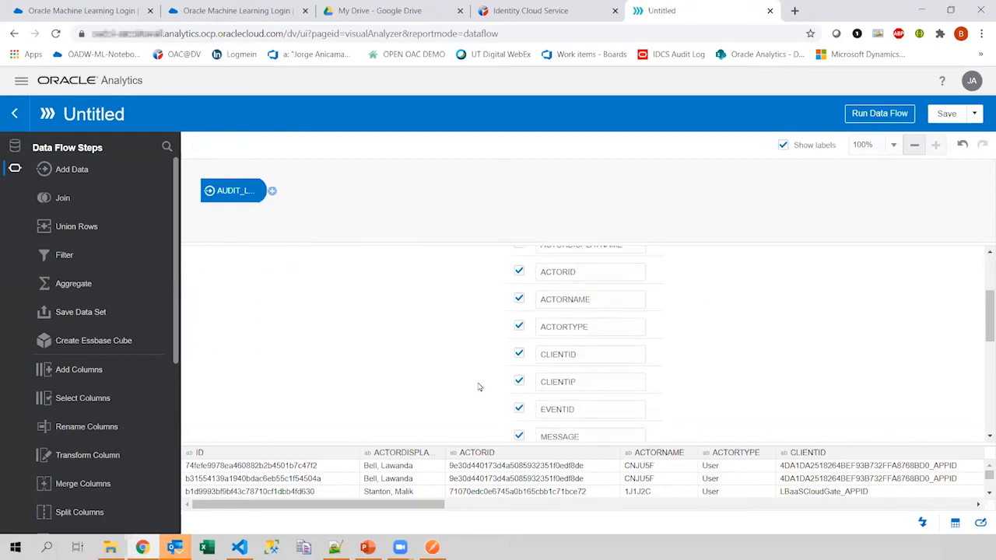
pyautogui.scroll(6, 479, 387)
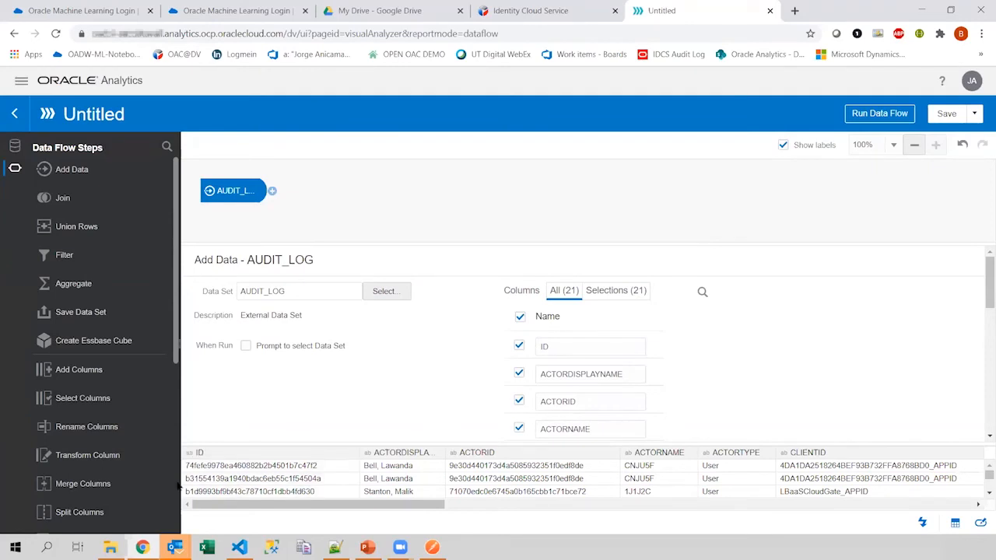
# Add an Apply Model step using the "kmeans DM - Audit log" model and review its outputs, parameters and inputs
pyautogui.scroll(-4, 65, 488)
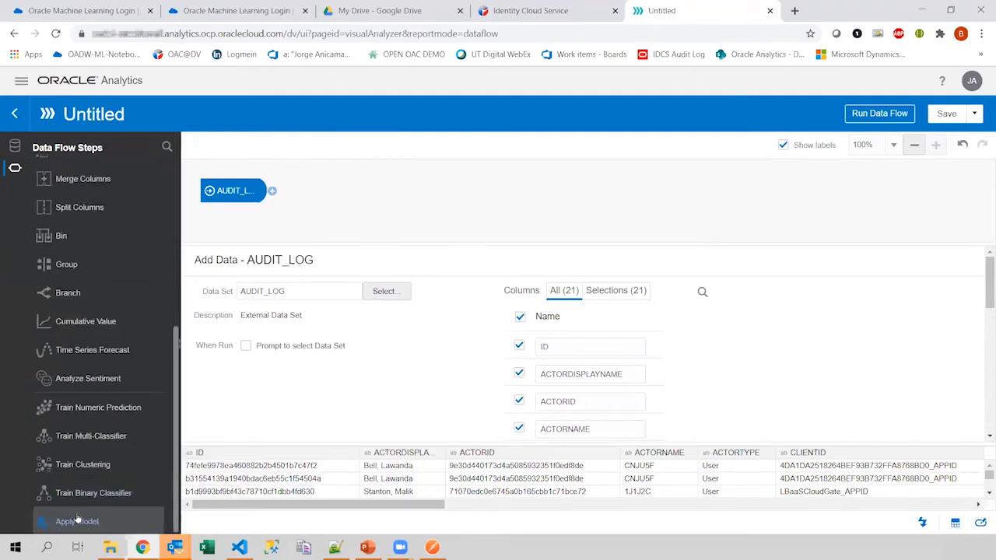
pyautogui.click(272, 193)
pyautogui.click(497, 377)
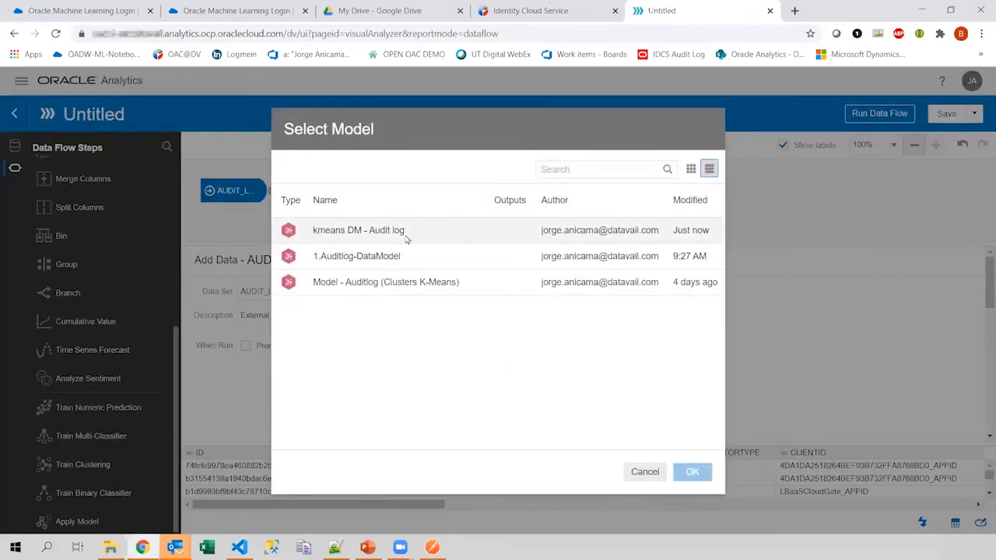
pyautogui.click(404, 233)
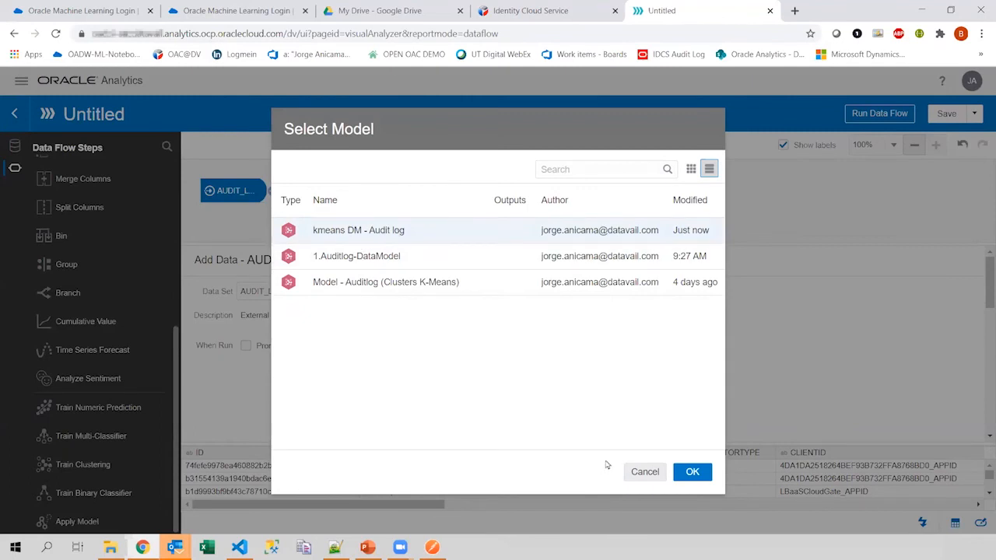
pyautogui.click(697, 475)
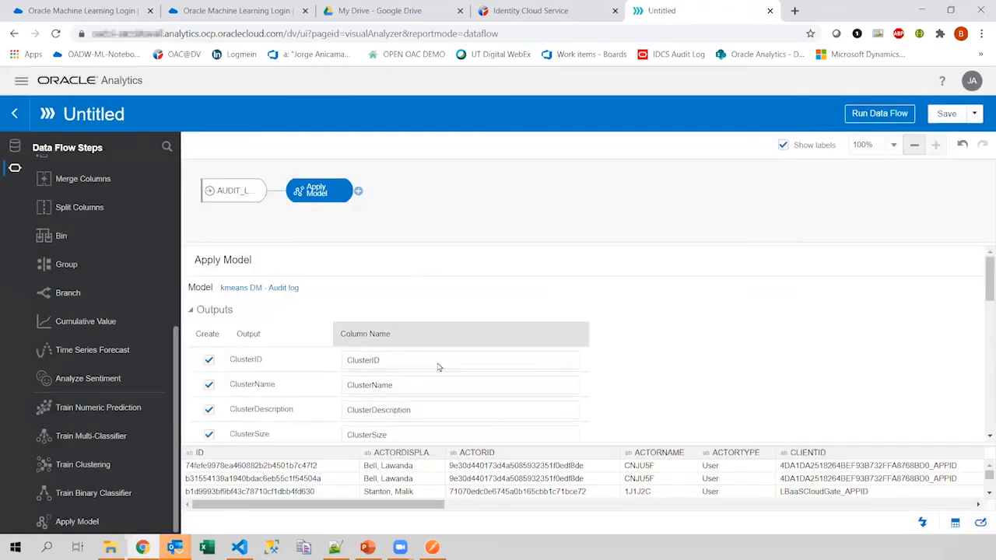
pyautogui.scroll(-3, 378, 346)
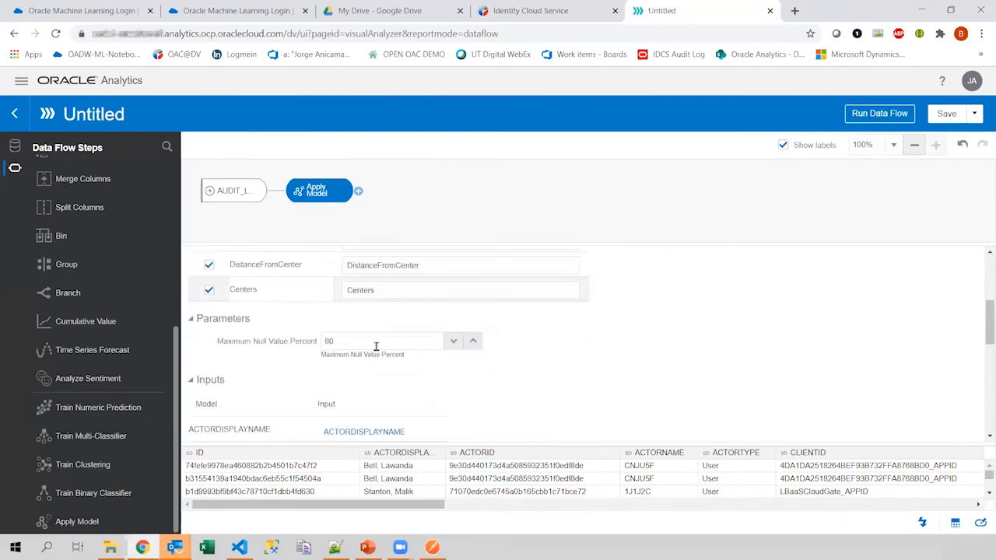
pyautogui.scroll(3, 375, 346)
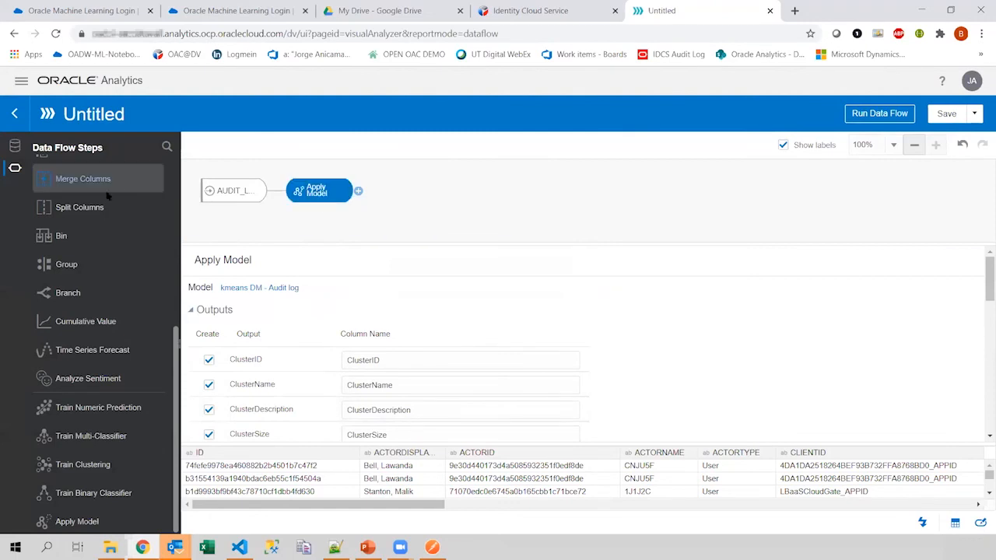
# Add a Save Data step after the applied model and name its output data set "DS Cluster - New"
pyautogui.scroll(5, 87, 281)
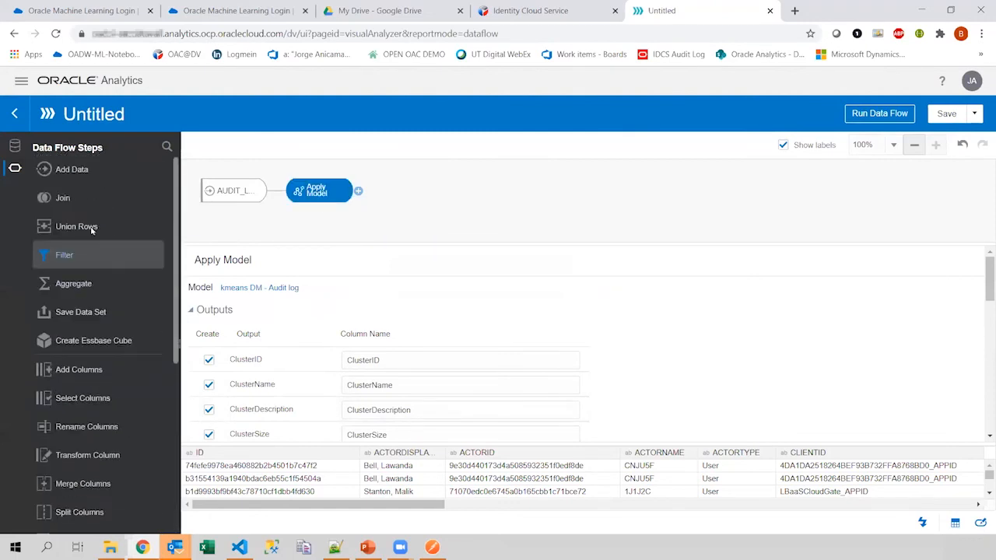
pyautogui.moveTo(75, 312); pyautogui.dragTo(382, 222)
pyautogui.click(358, 192)
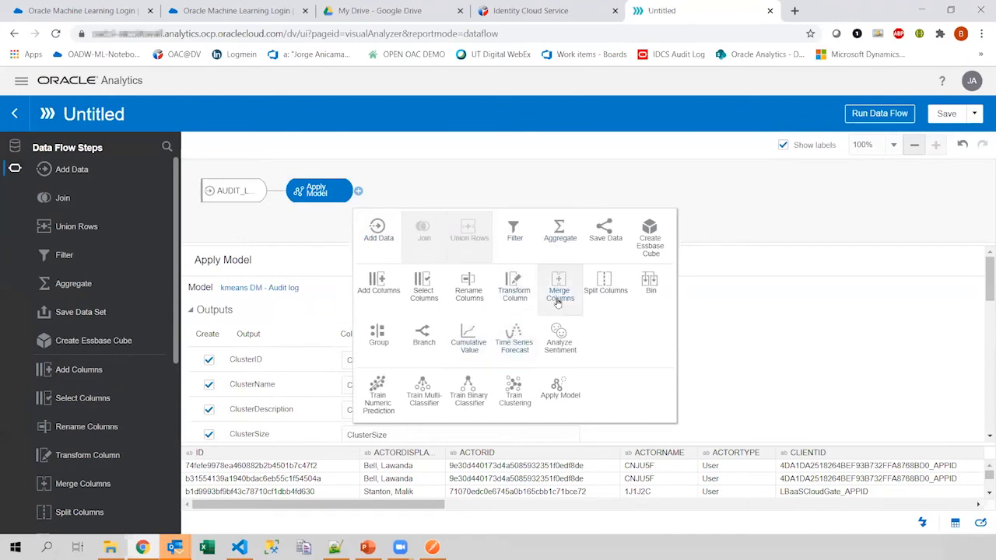
pyautogui.click(605, 230)
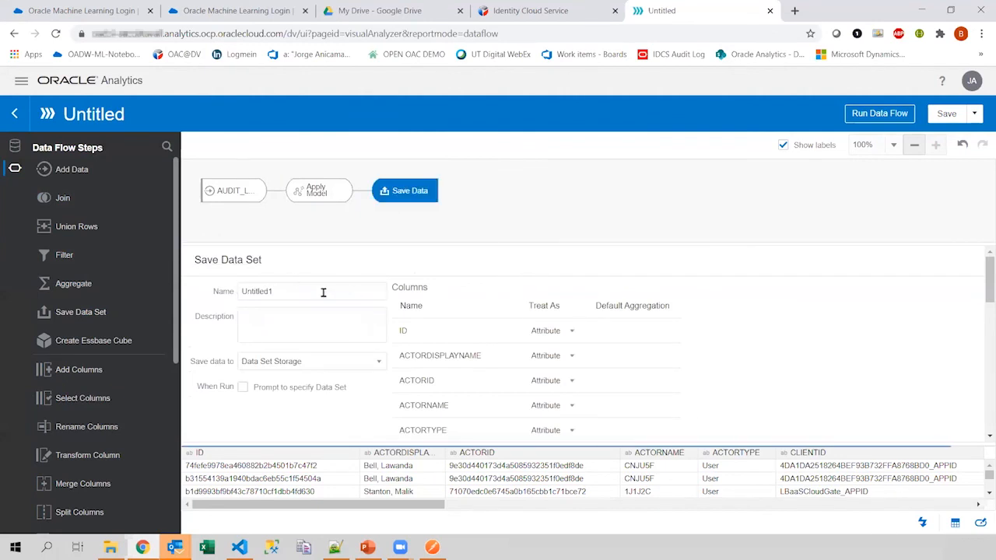
pyautogui.click(221, 293)
pyautogui.write('DS Cluster - New')
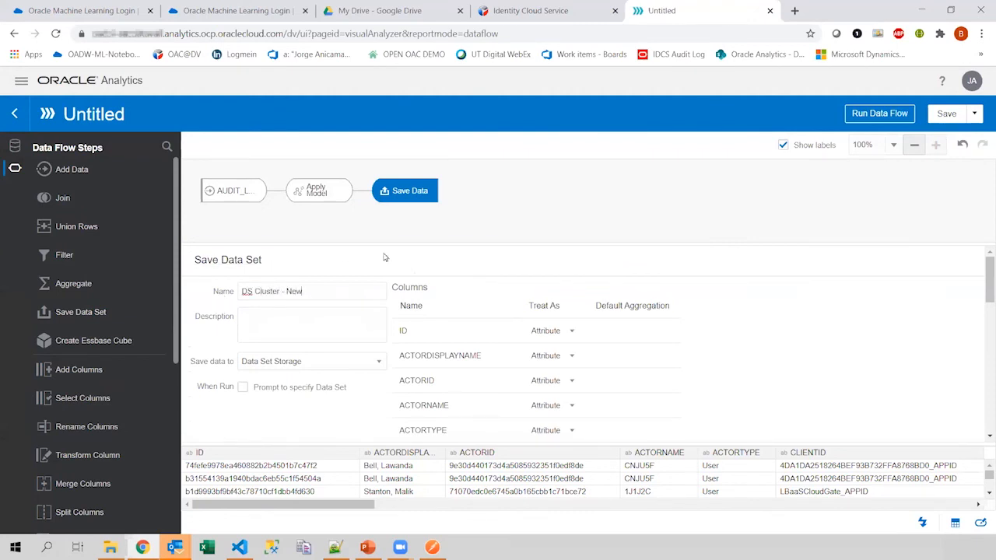
pyautogui.click(385, 218)
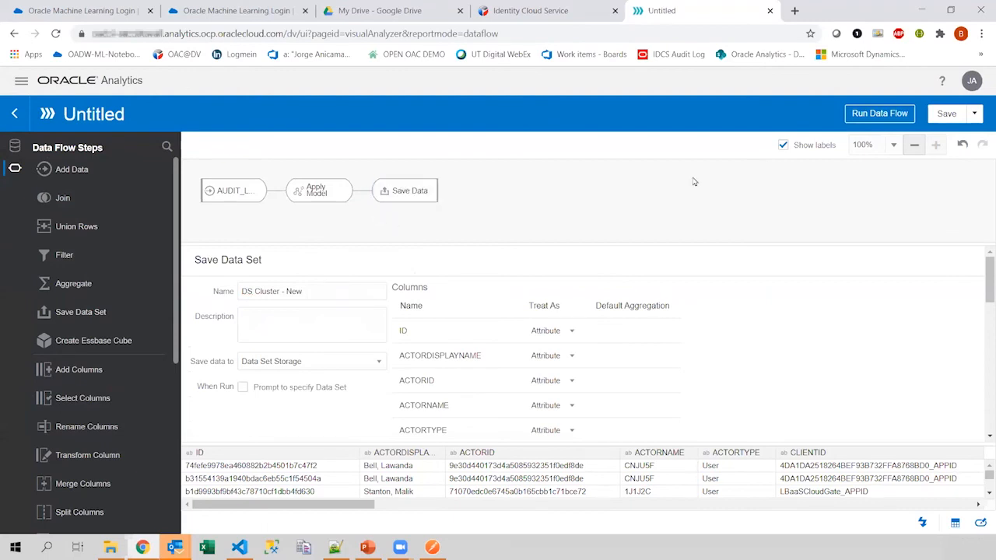
pyautogui.click(406, 197)
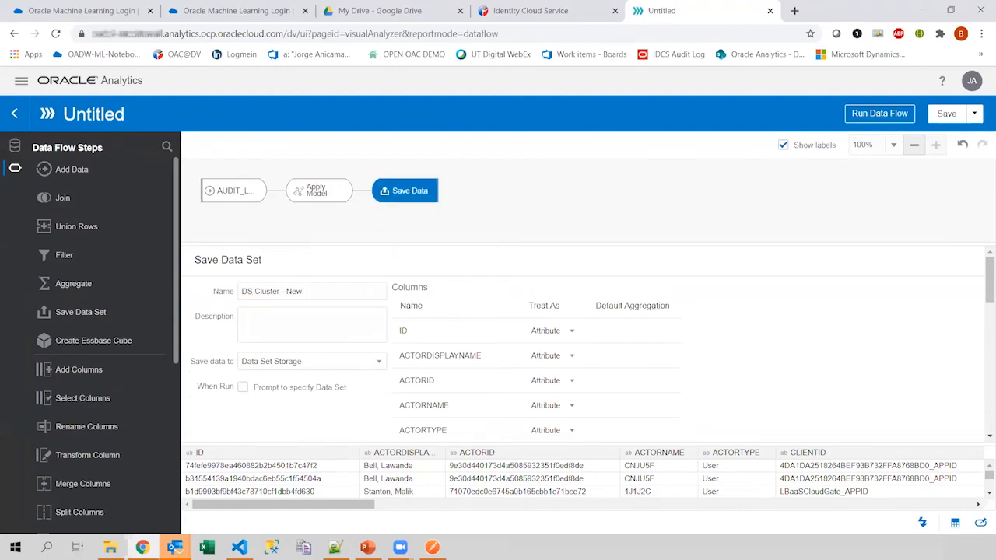
# Save the data flow as "CLuster labeling DS output"
pyautogui.click(946, 113)
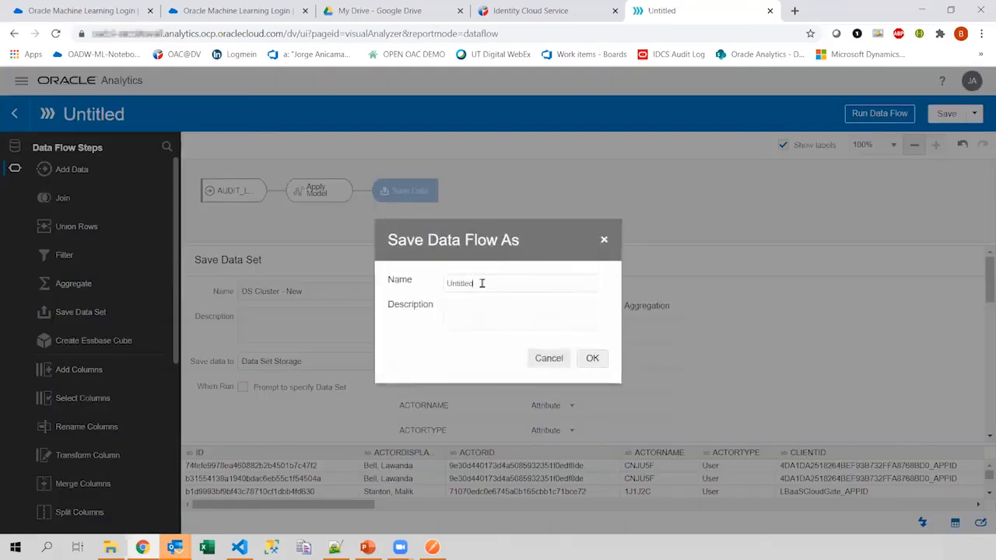
pyautogui.write('CLuster labeling DS output')
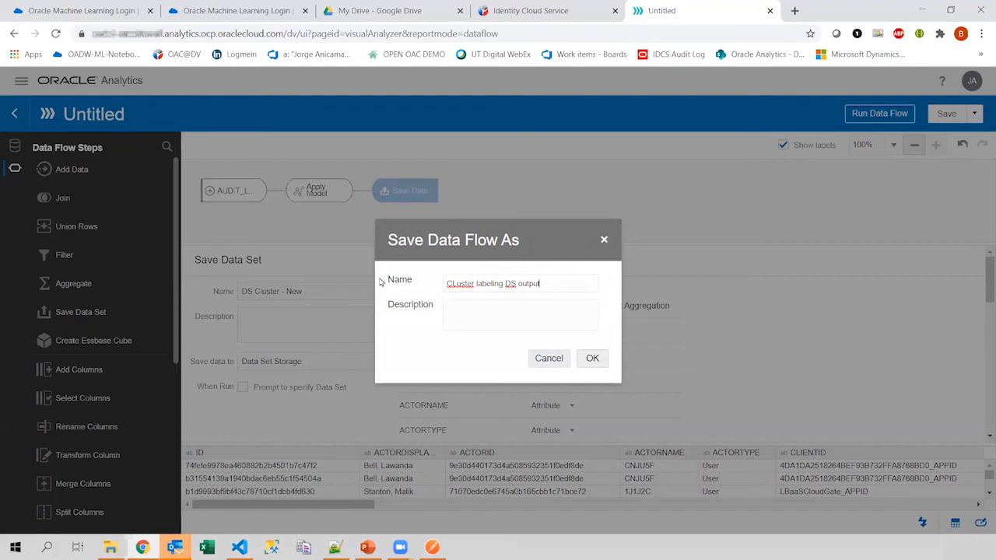
pyautogui.click(592, 362)
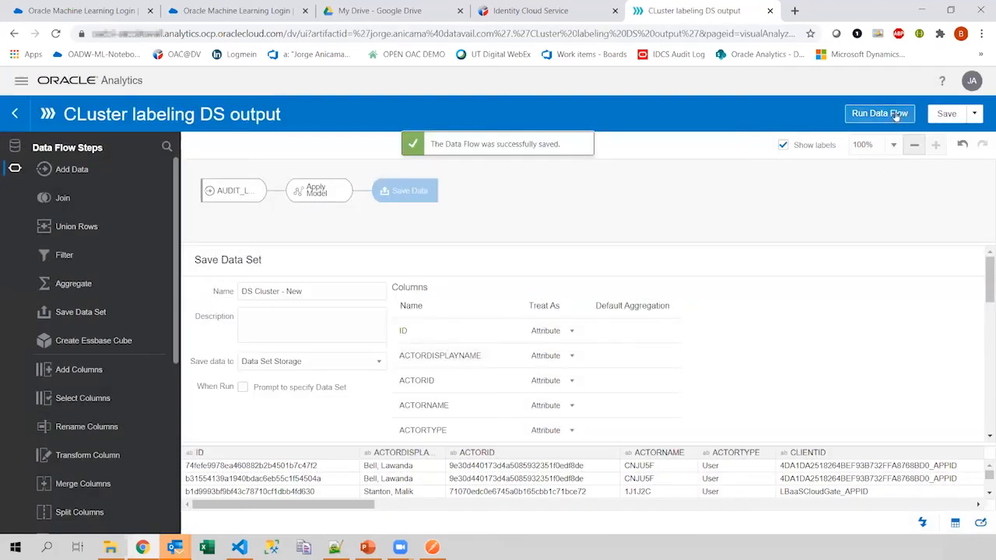
# Run the "CLuster labeling DS output" data flow and review the columns of its saved data set, including the cluster outputs
pyautogui.click(886, 115)
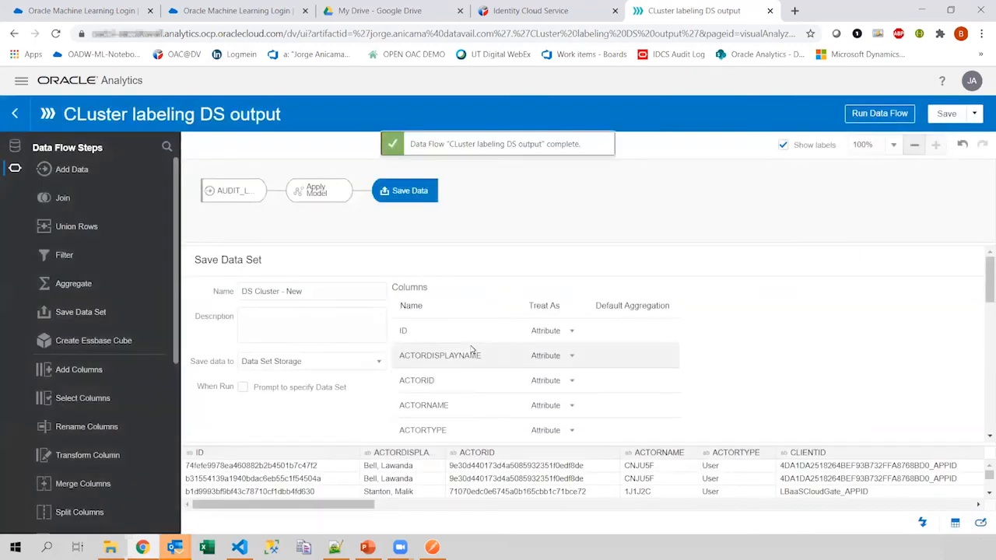
pyautogui.scroll(-6, 471, 350)
pyautogui.scroll(-5, 472, 350)
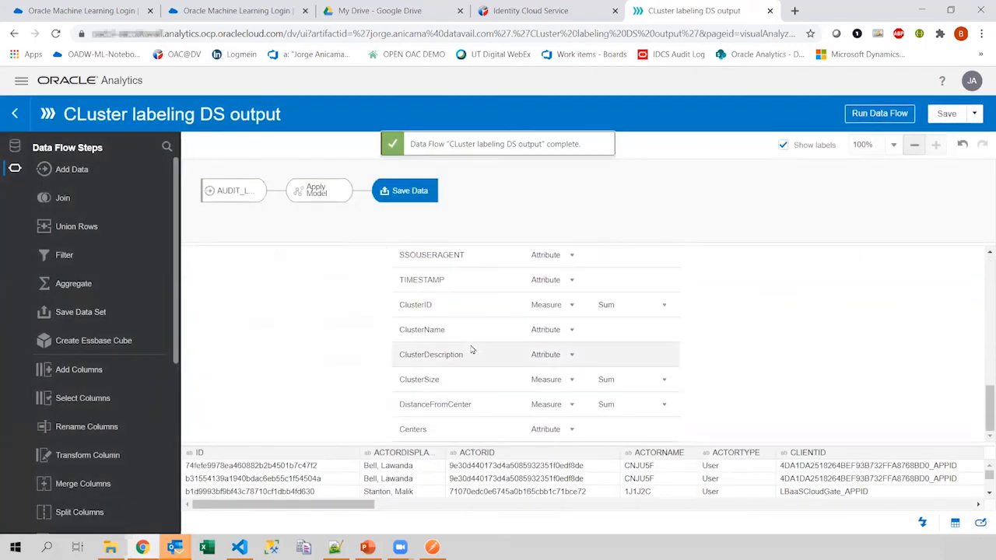
pyautogui.scroll(15, 434, 339)
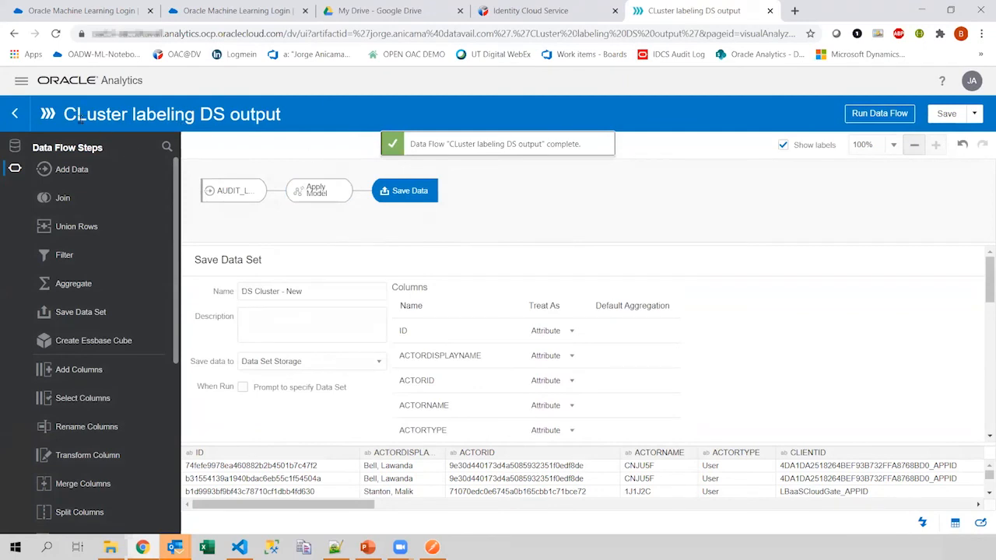
# Create a new project from the home page with the "DS Cluster - New" data set and look through its columns
pyautogui.click(23, 84)
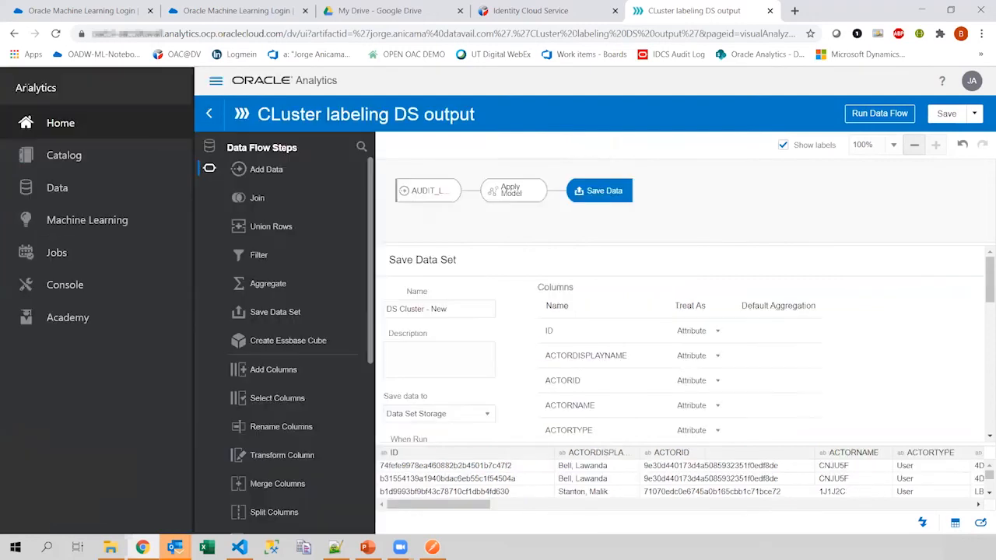
pyautogui.click(74, 128)
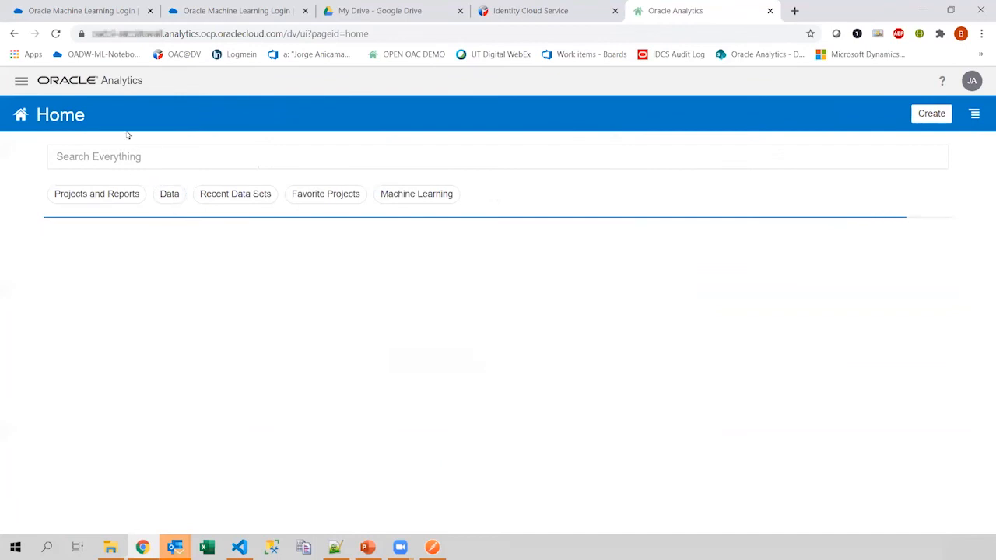
pyautogui.click(930, 112)
pyautogui.click(827, 187)
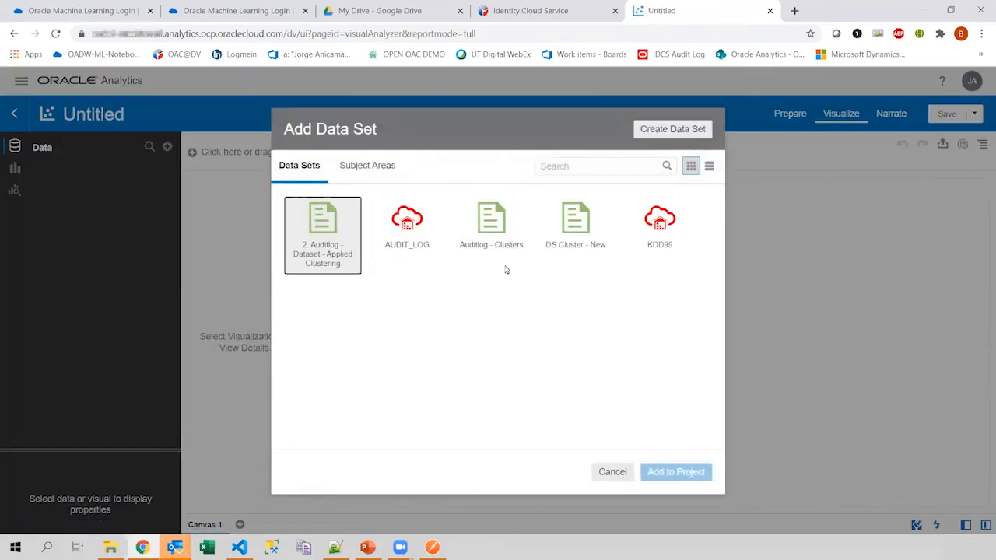
pyautogui.click(593, 271)
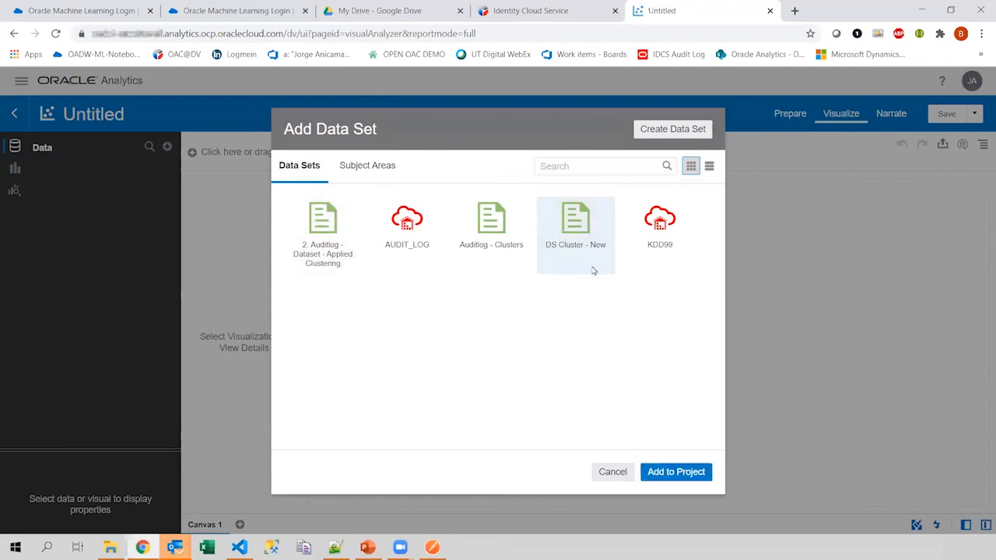
pyautogui.click(676, 472)
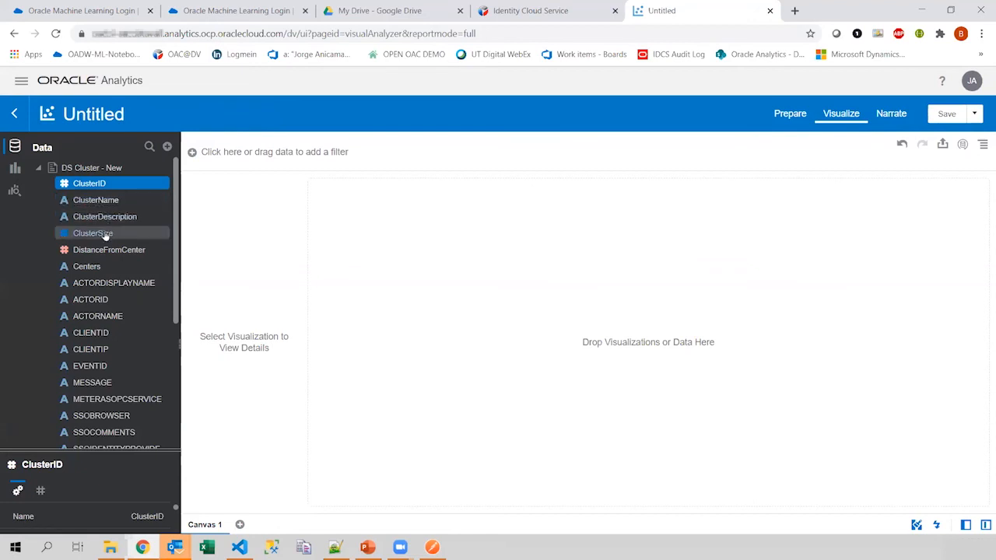
pyautogui.scroll(-5, 100, 265)
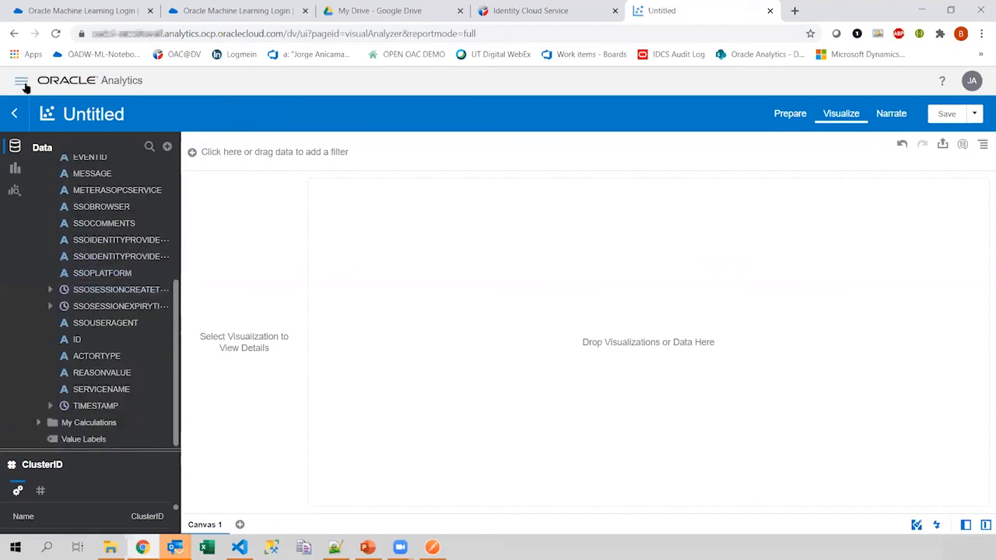
# Return to the home page without saving the untitled project and open the AuditLog-Analysis-Clustering project
pyautogui.click(21, 81)
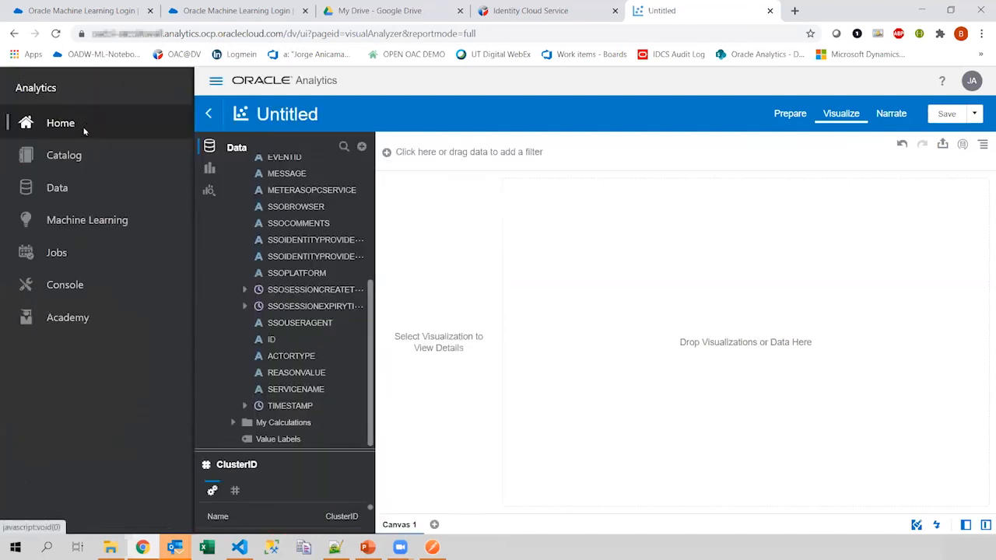
pyautogui.click(56, 123)
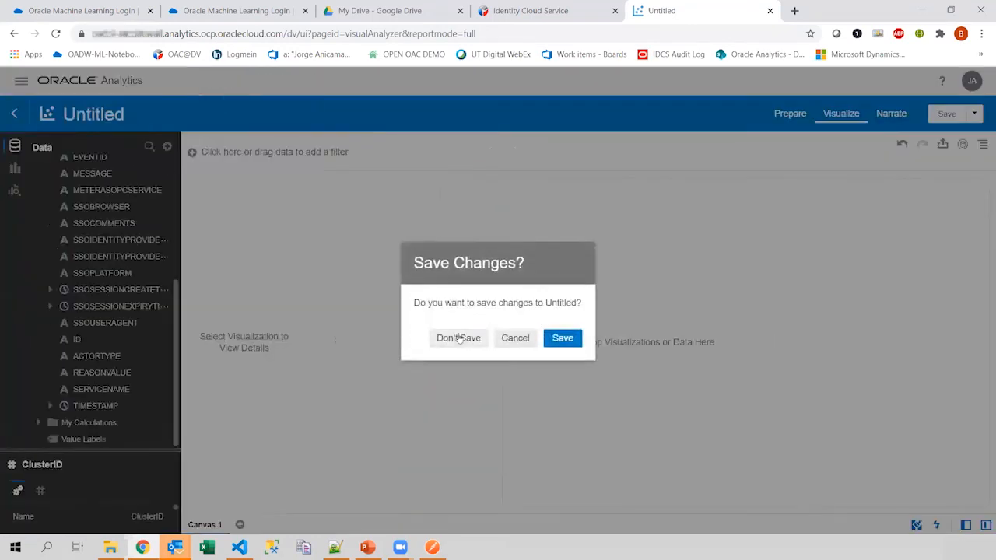
pyautogui.click(458, 337)
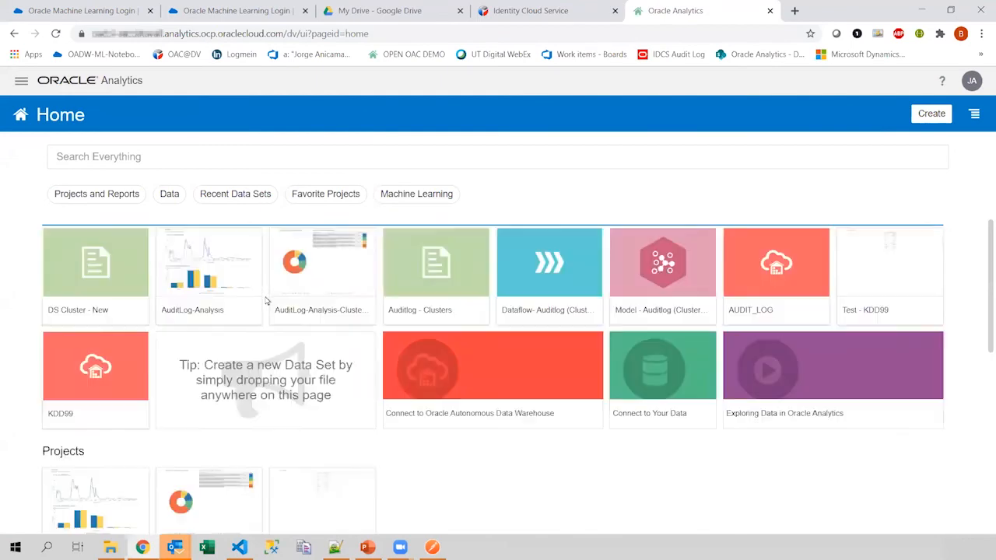
pyautogui.click(312, 261)
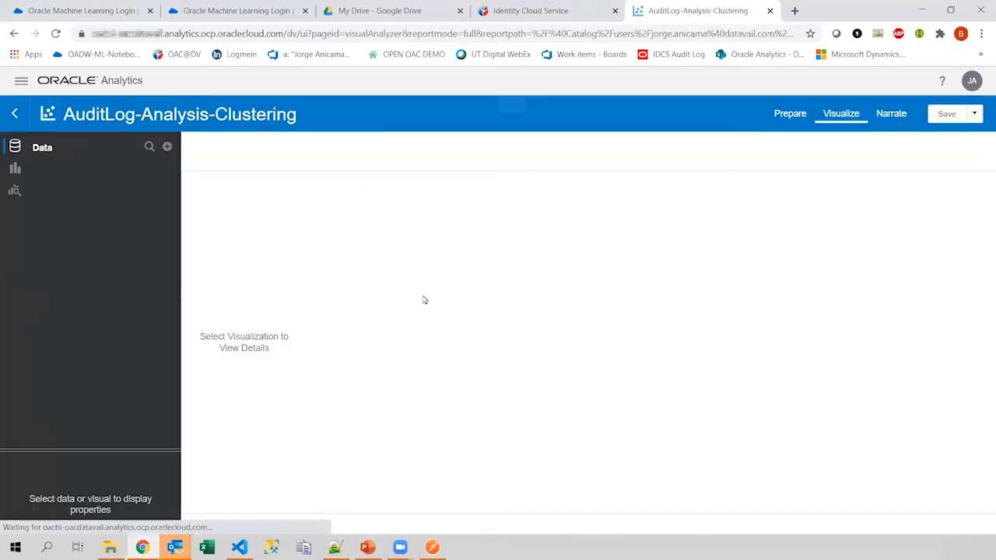